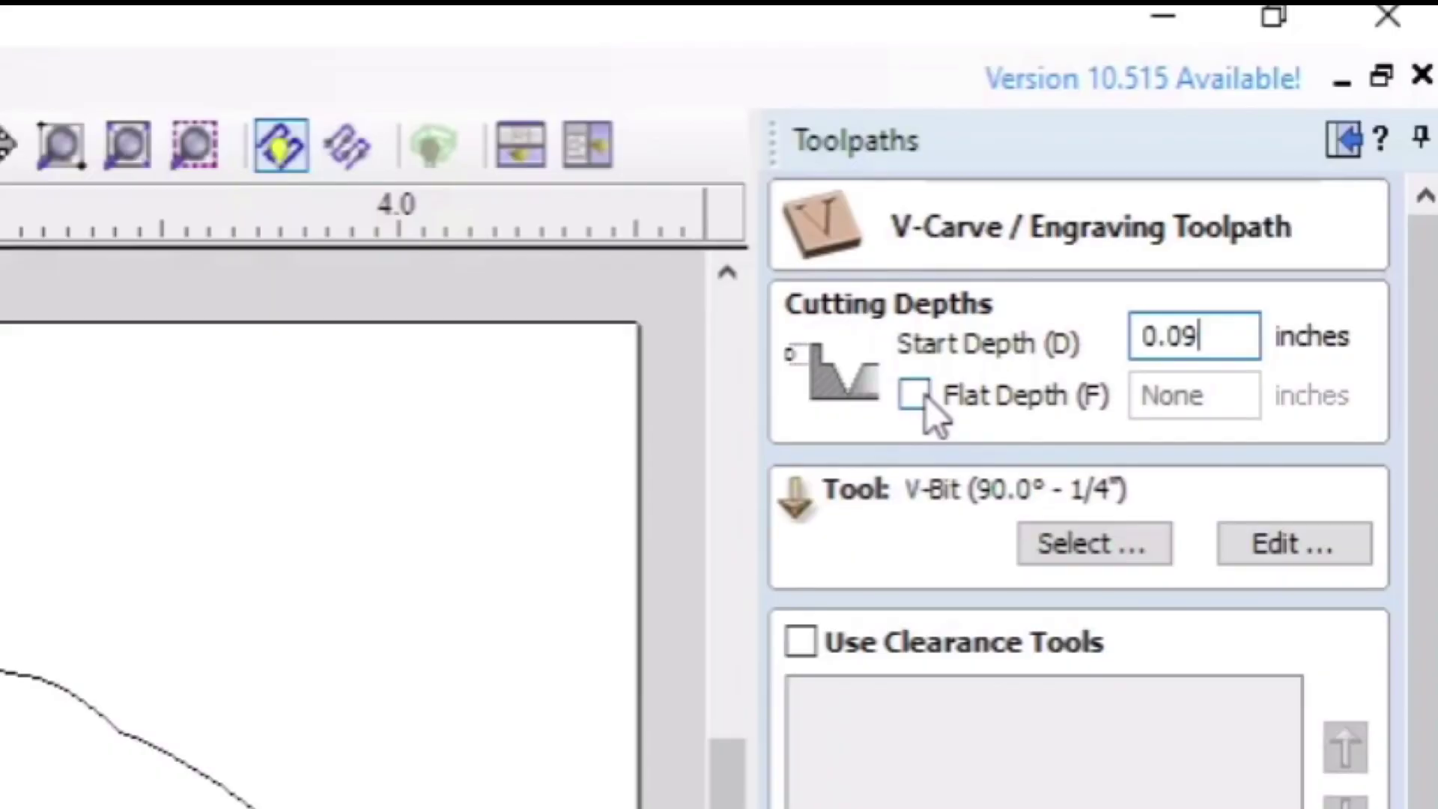
Enable Flat Depth for the V-Carve / Engraving toolpath
left_click(925, 397)
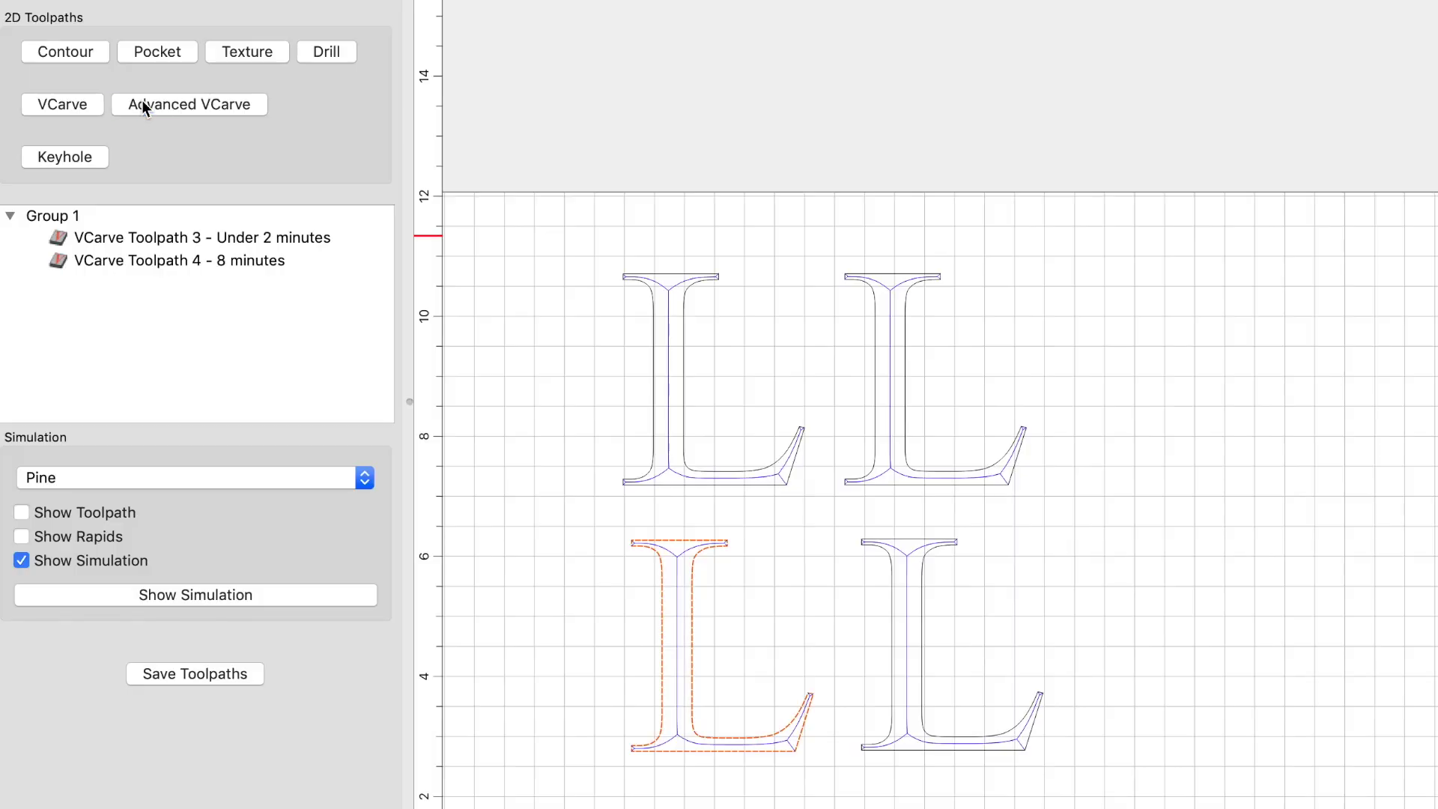
Create an Advanced VCarve toolpath on the lower-left letter L with the area pocket tool enabled and a max depth of 0.04 in
left_click(137, 105)
left_click(635, 417)
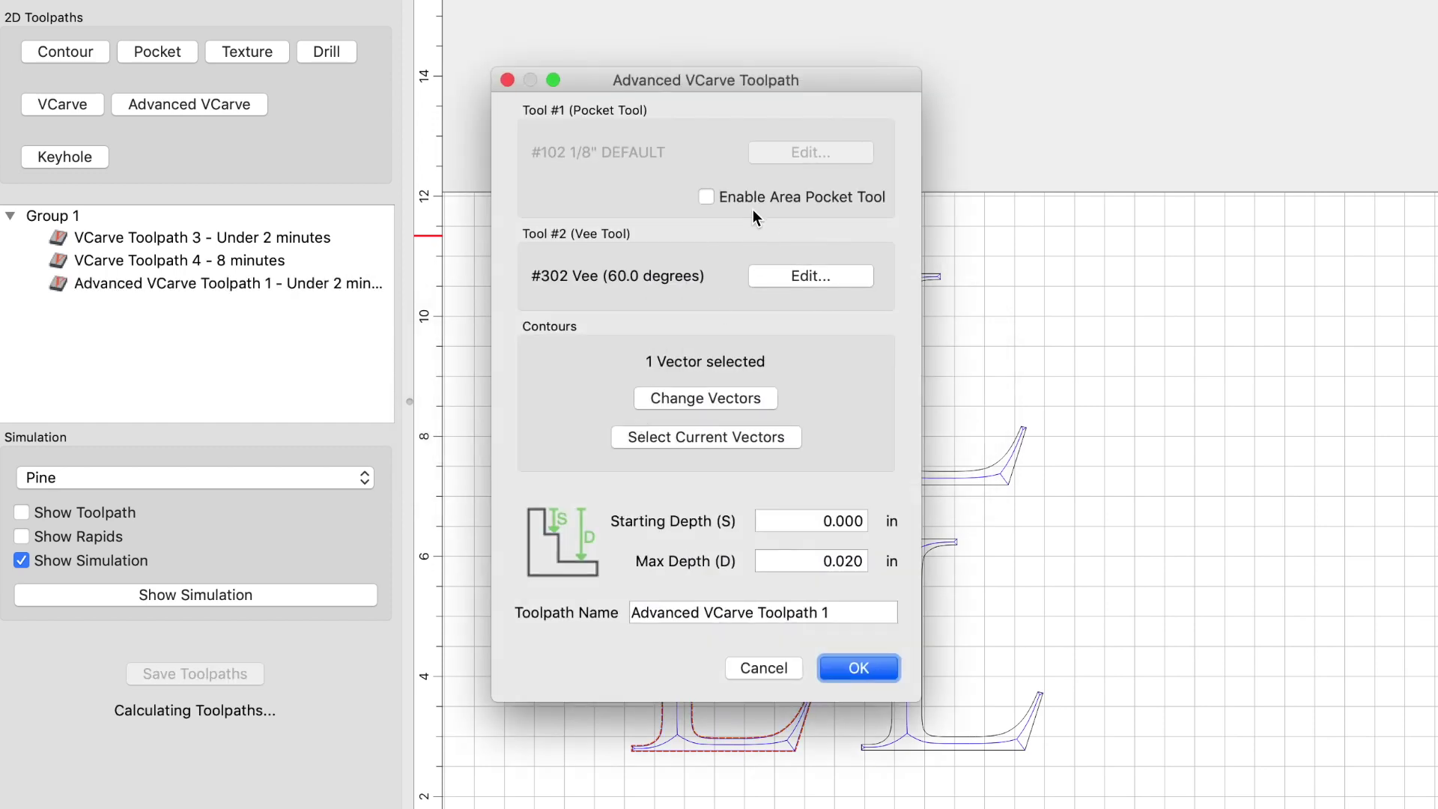
left_click(750, 205)
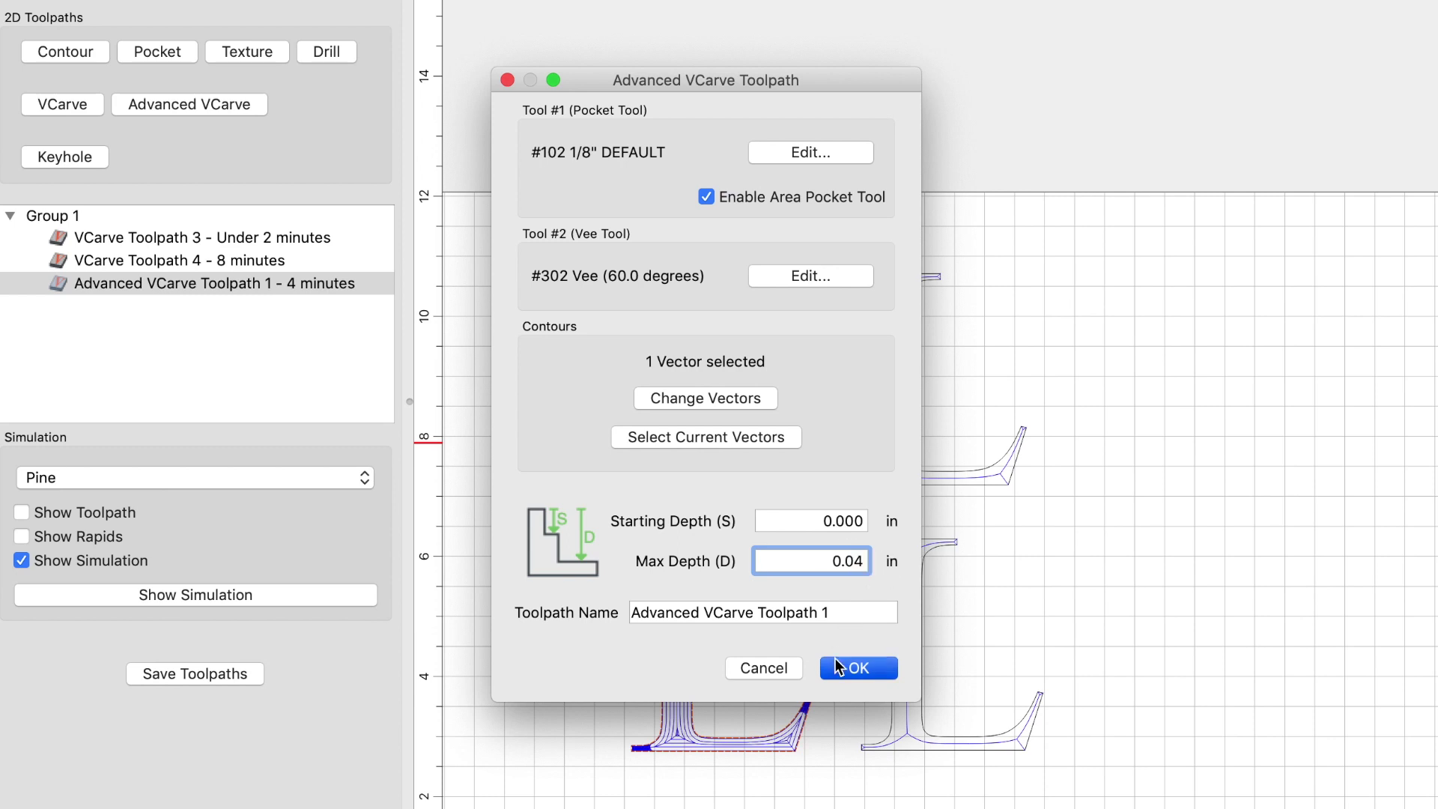
left_click(835, 659)
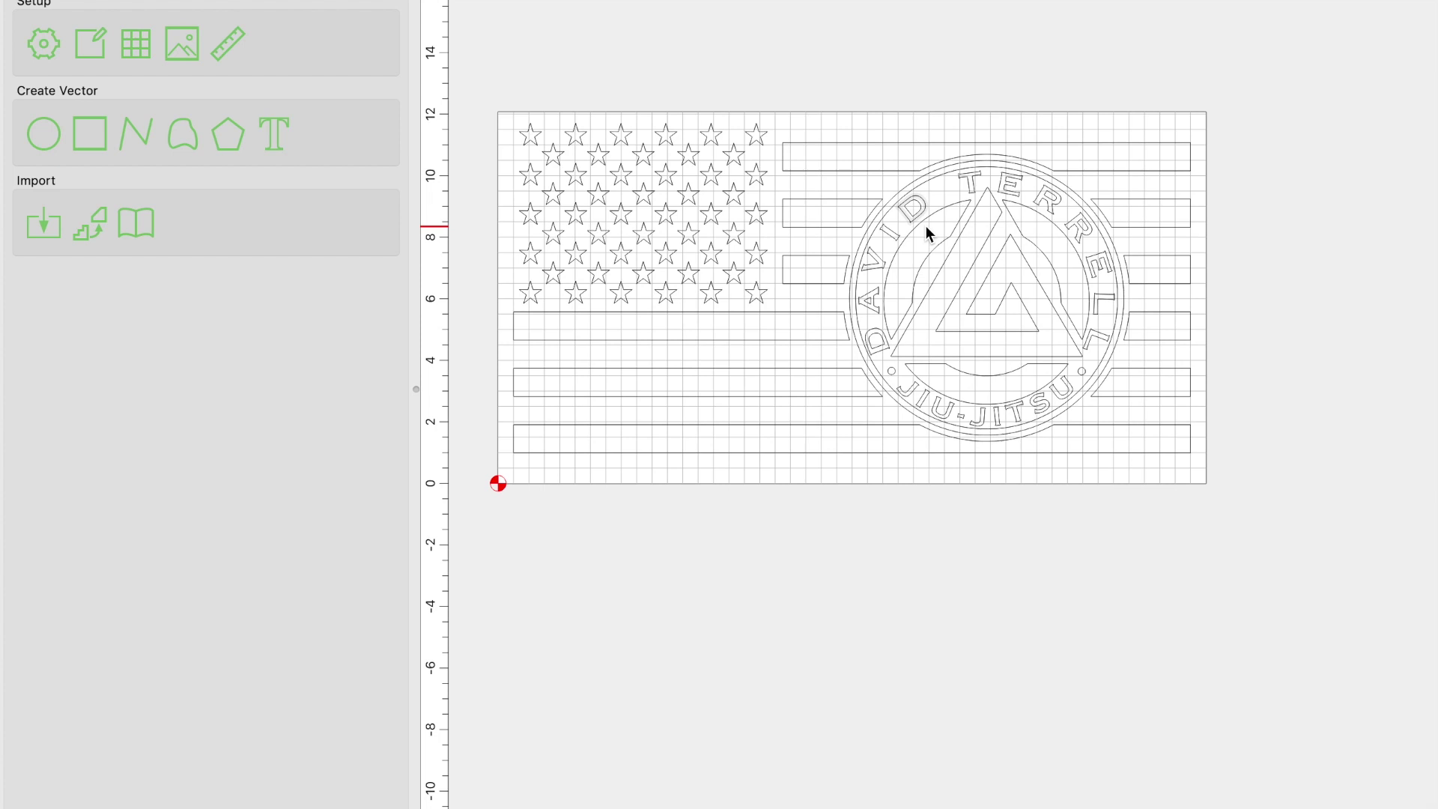
Examine the flag design by selecting the stars, the circular logo and the stripes in turn
scroll(925, 226, "up", 2)
scroll(926, 221, "up", 1)
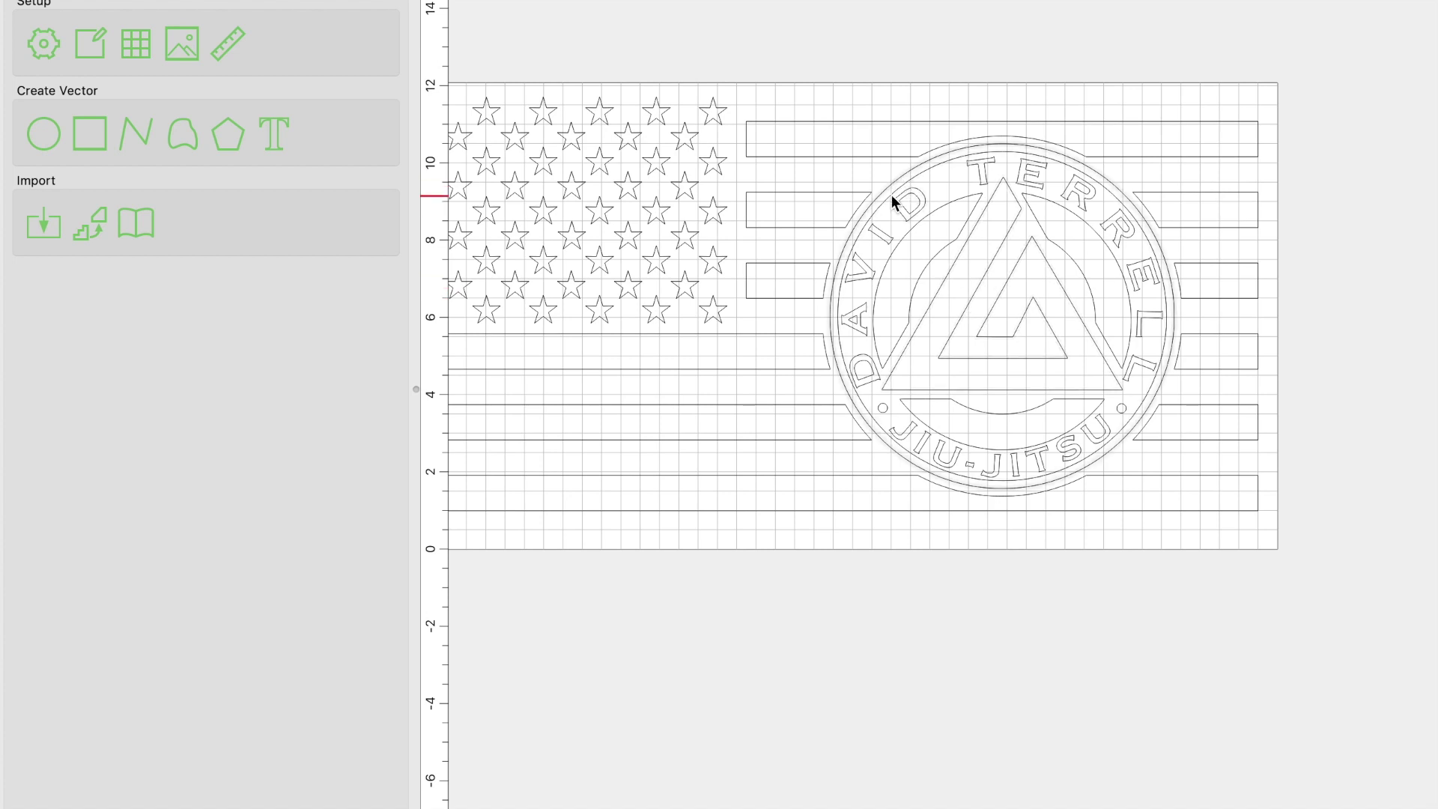
scroll(891, 194, "down", 2)
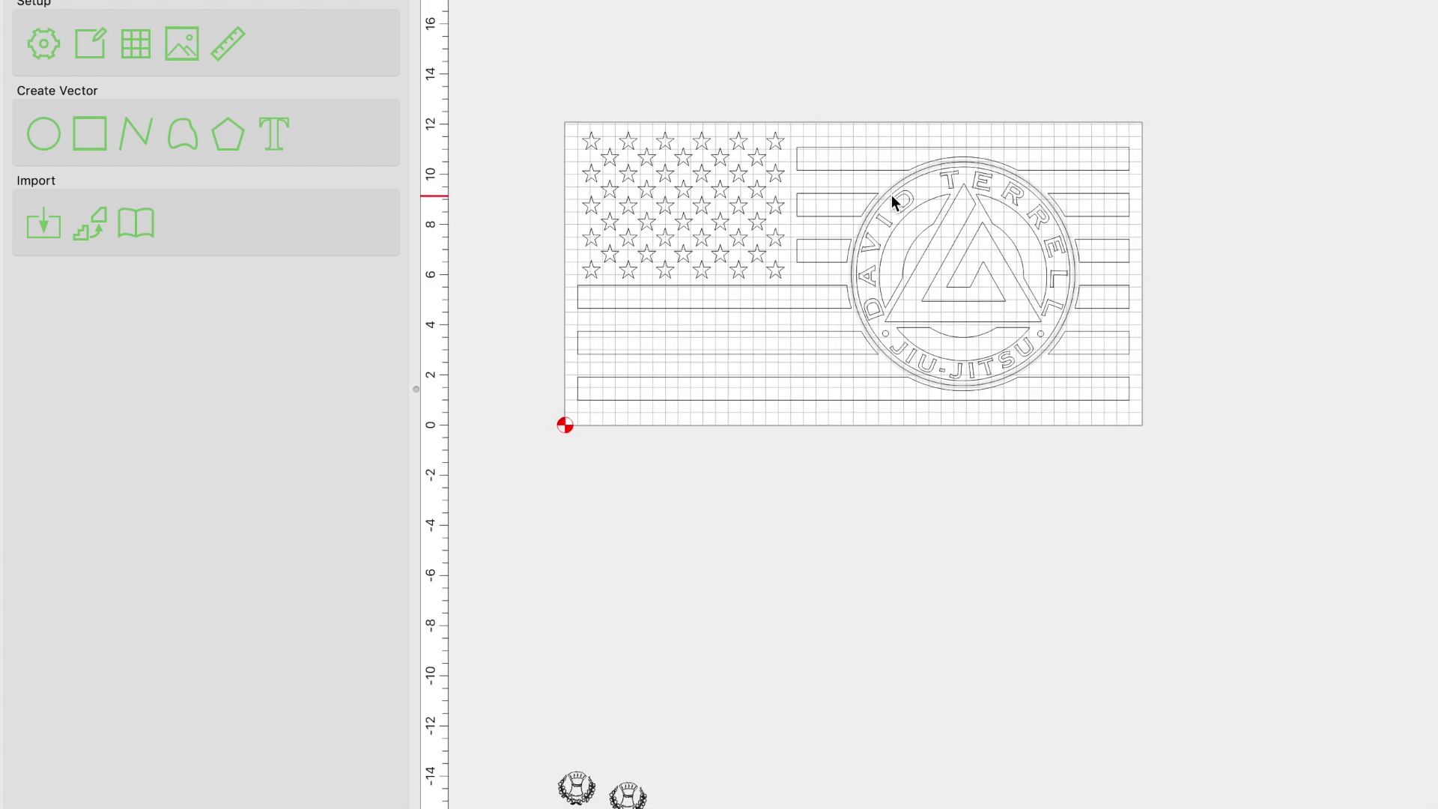
scroll(699, 282, "up", 2)
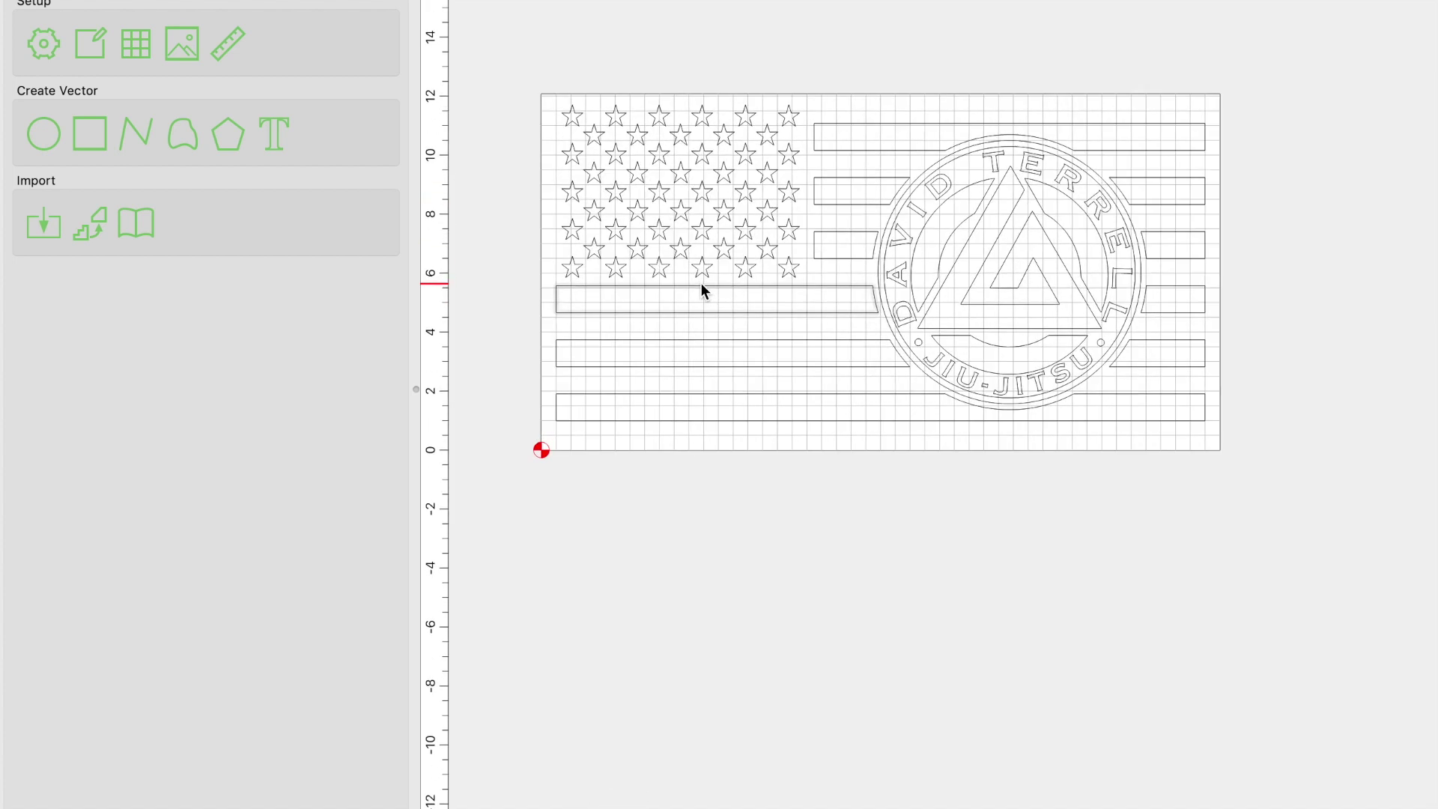
scroll(696, 217, "up", 1)
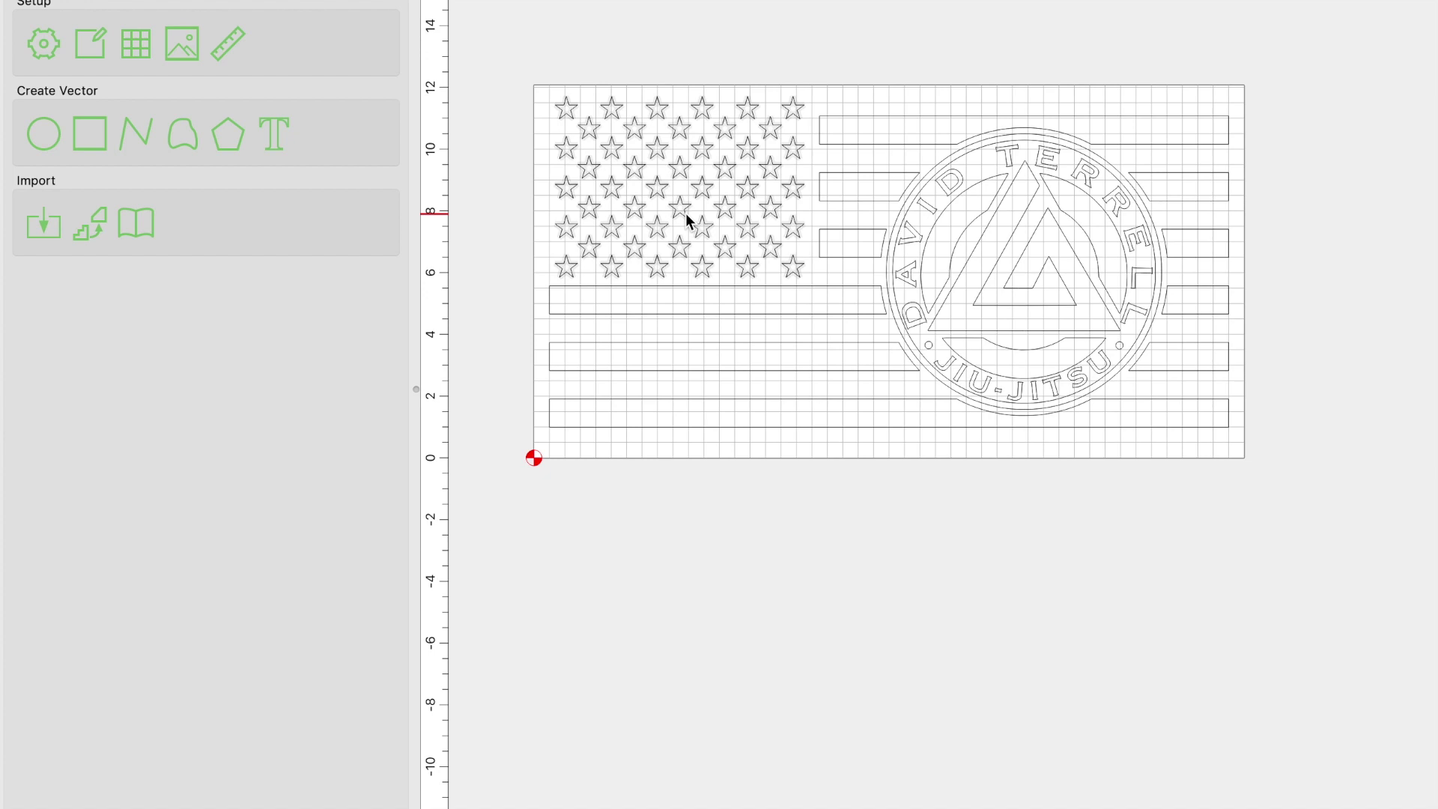
scroll(886, 58, "up", 1)
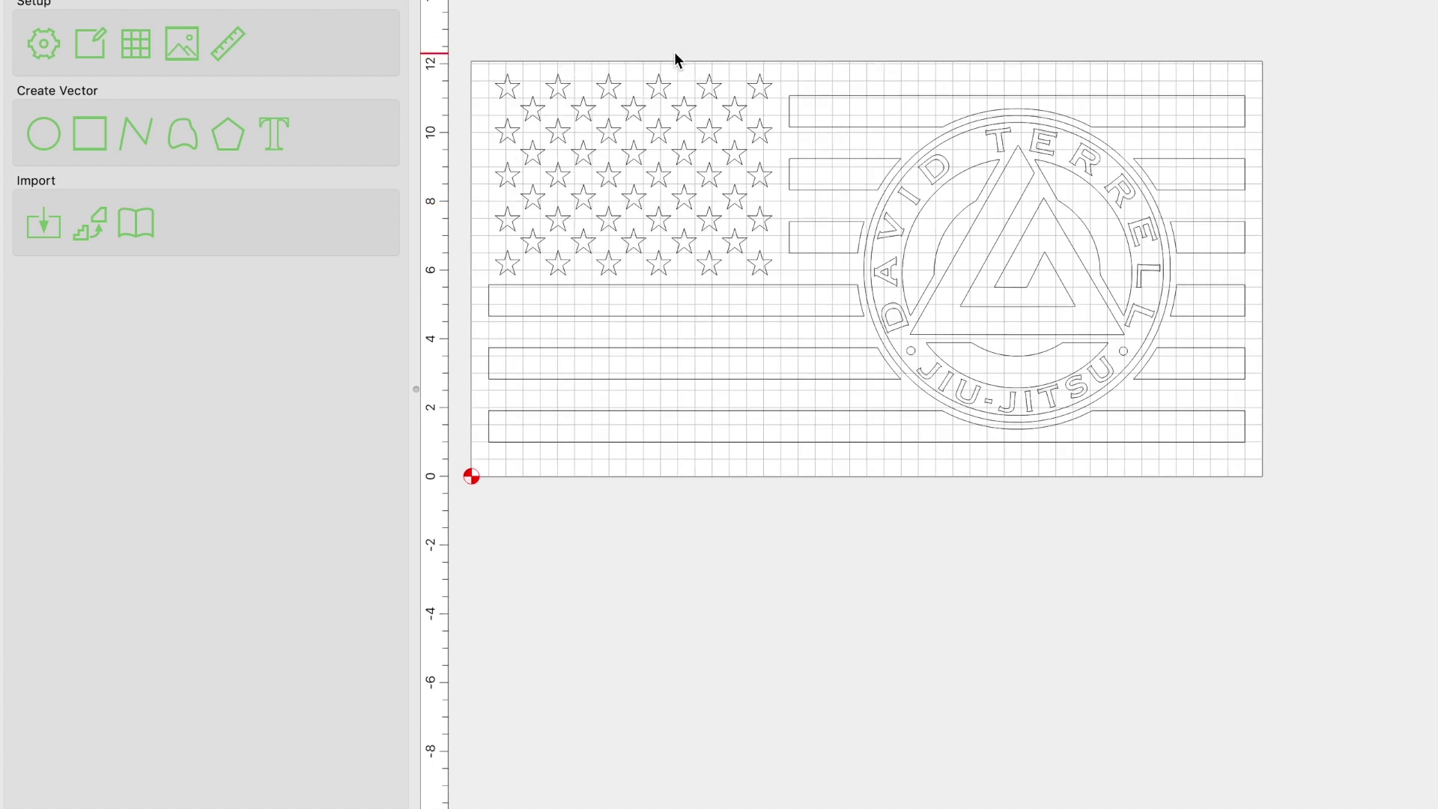
left_click(751, 89)
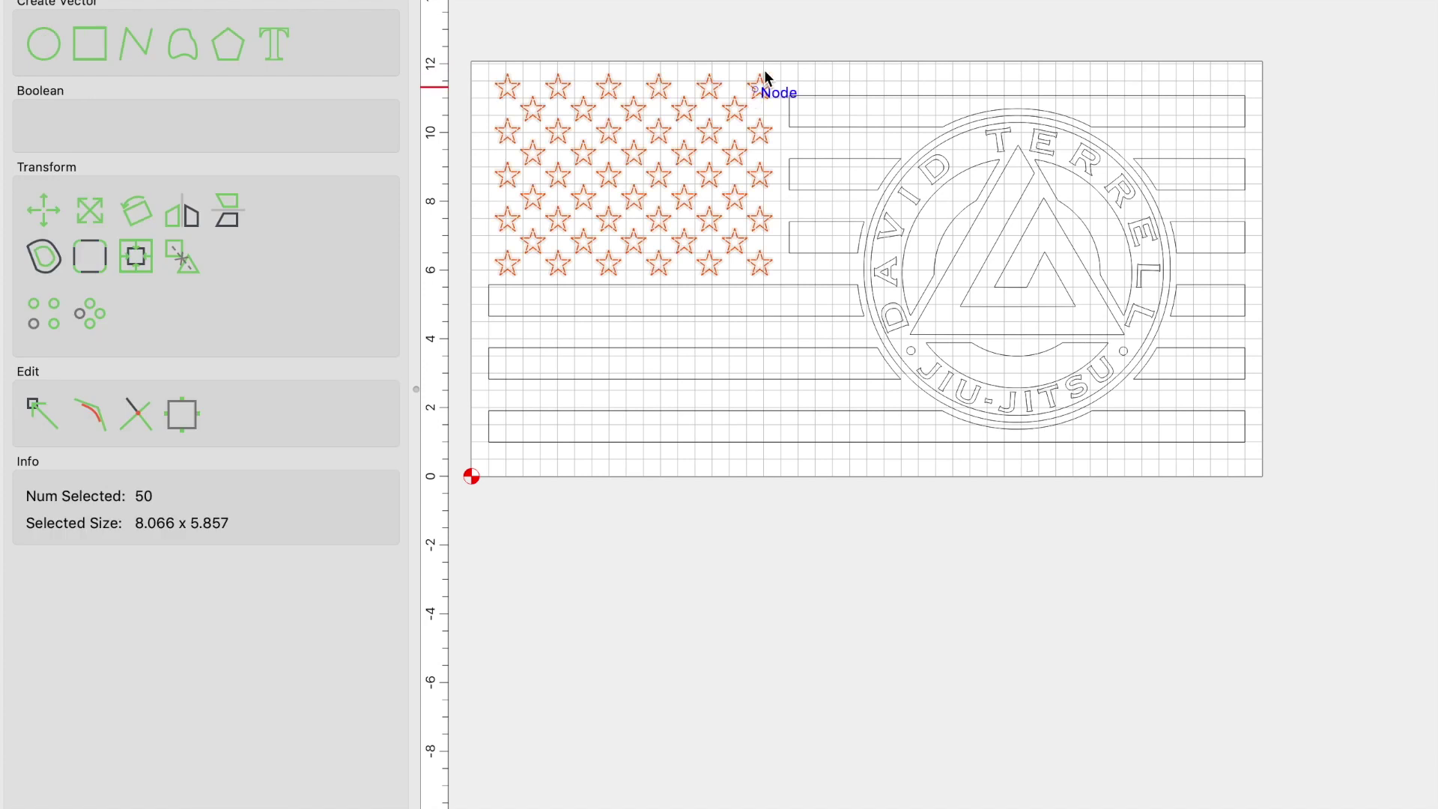
left_click(775, 36)
left_click_drag(870, 48, 1193, 429)
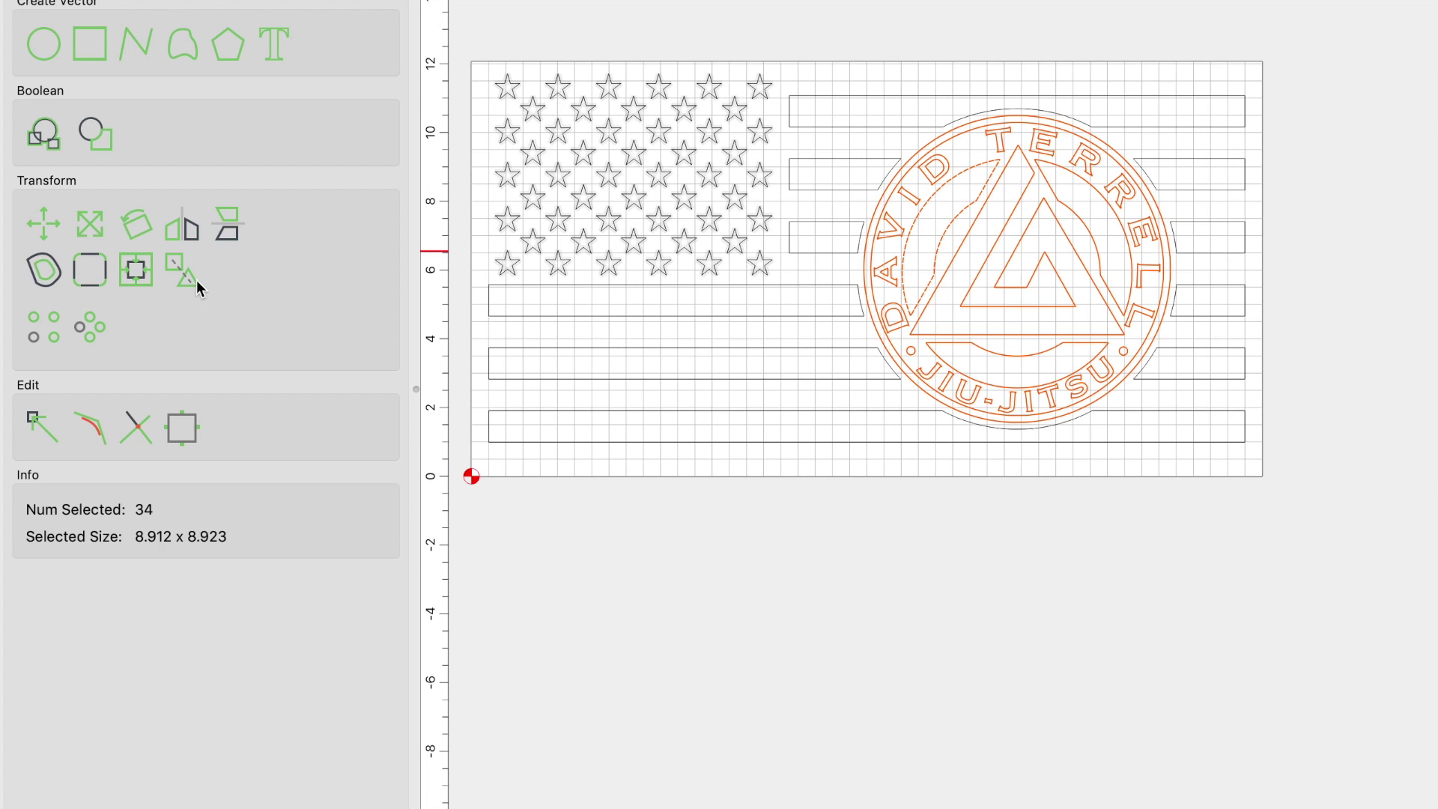
left_click(793, 51)
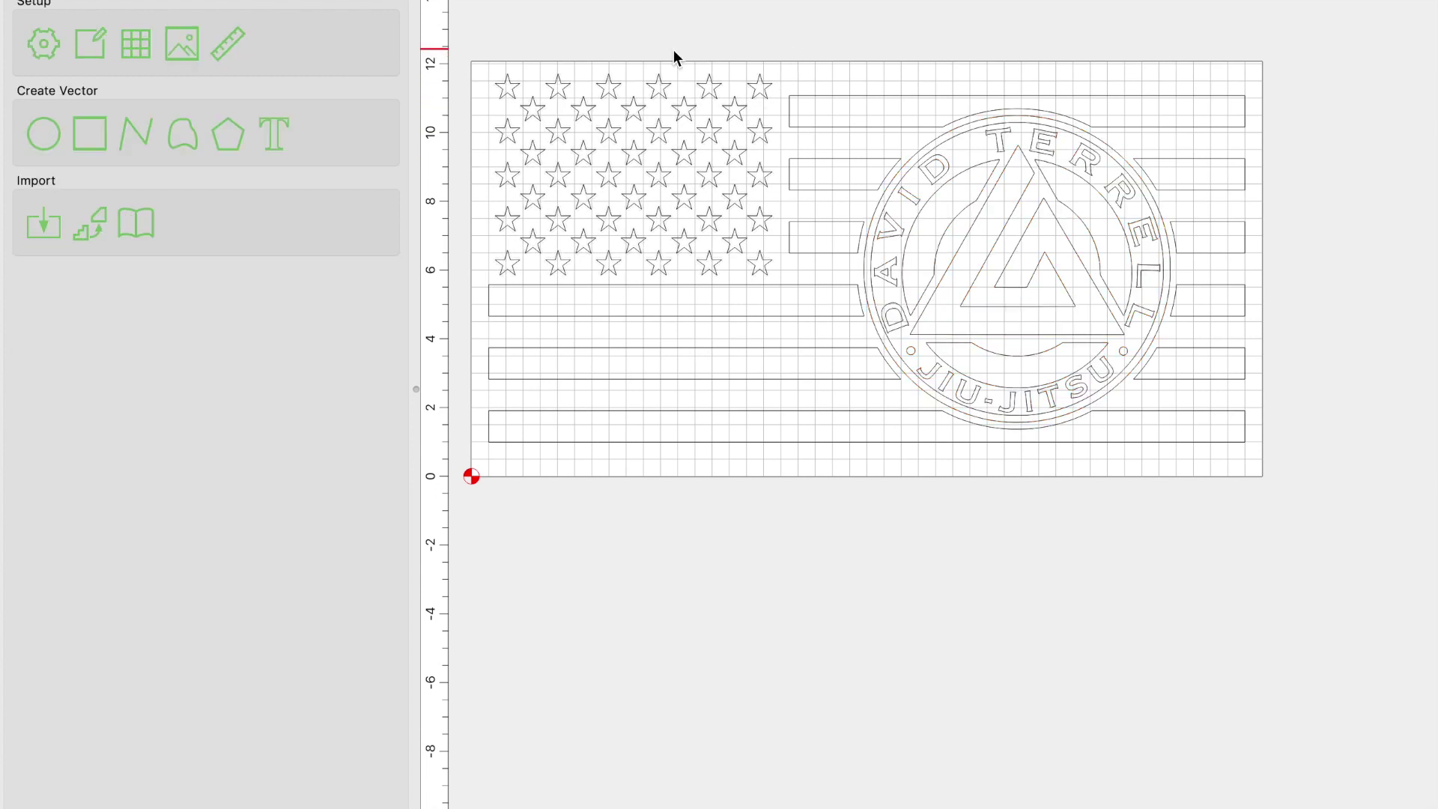
left_click_drag(470, 47, 1303, 517)
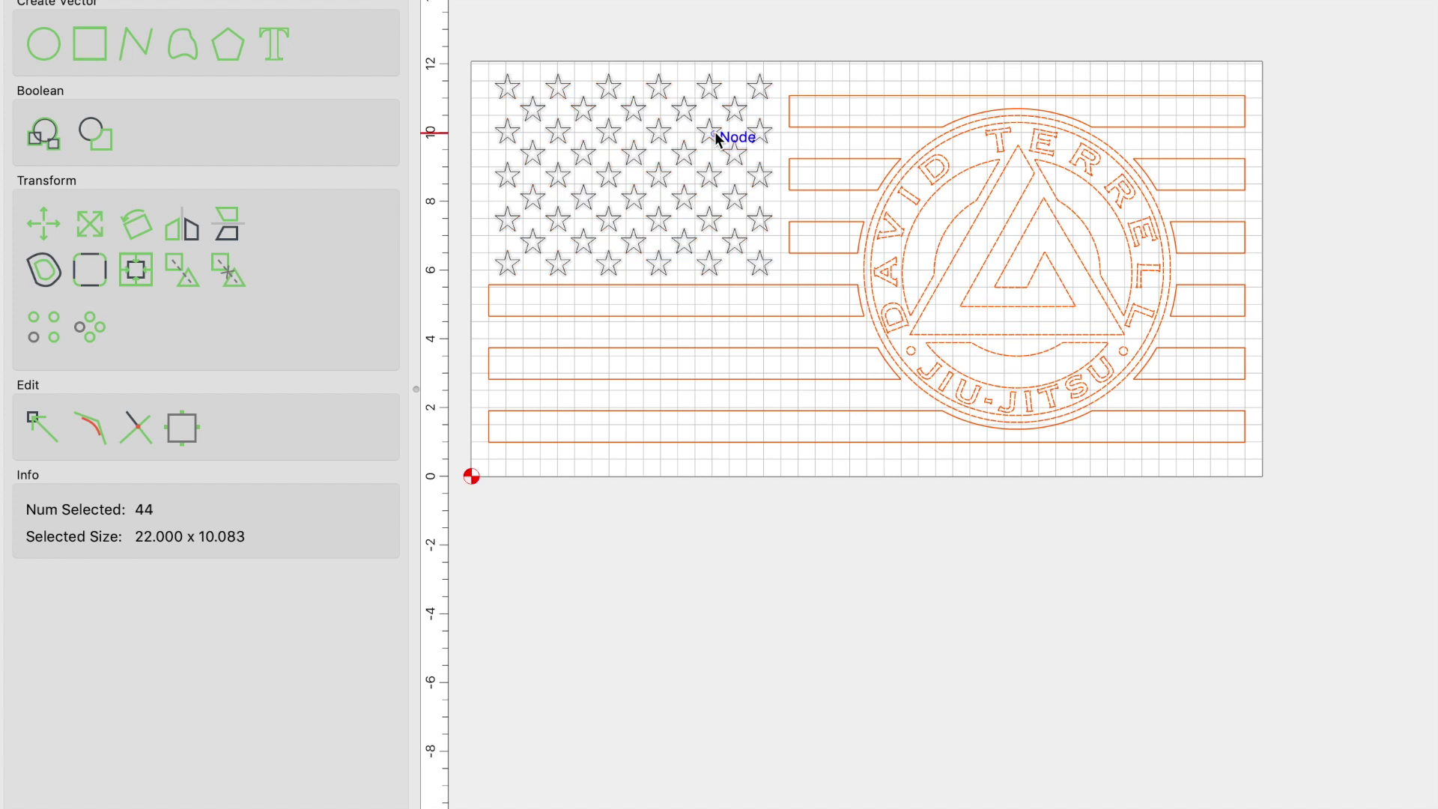
left_click(964, 261, "shift")
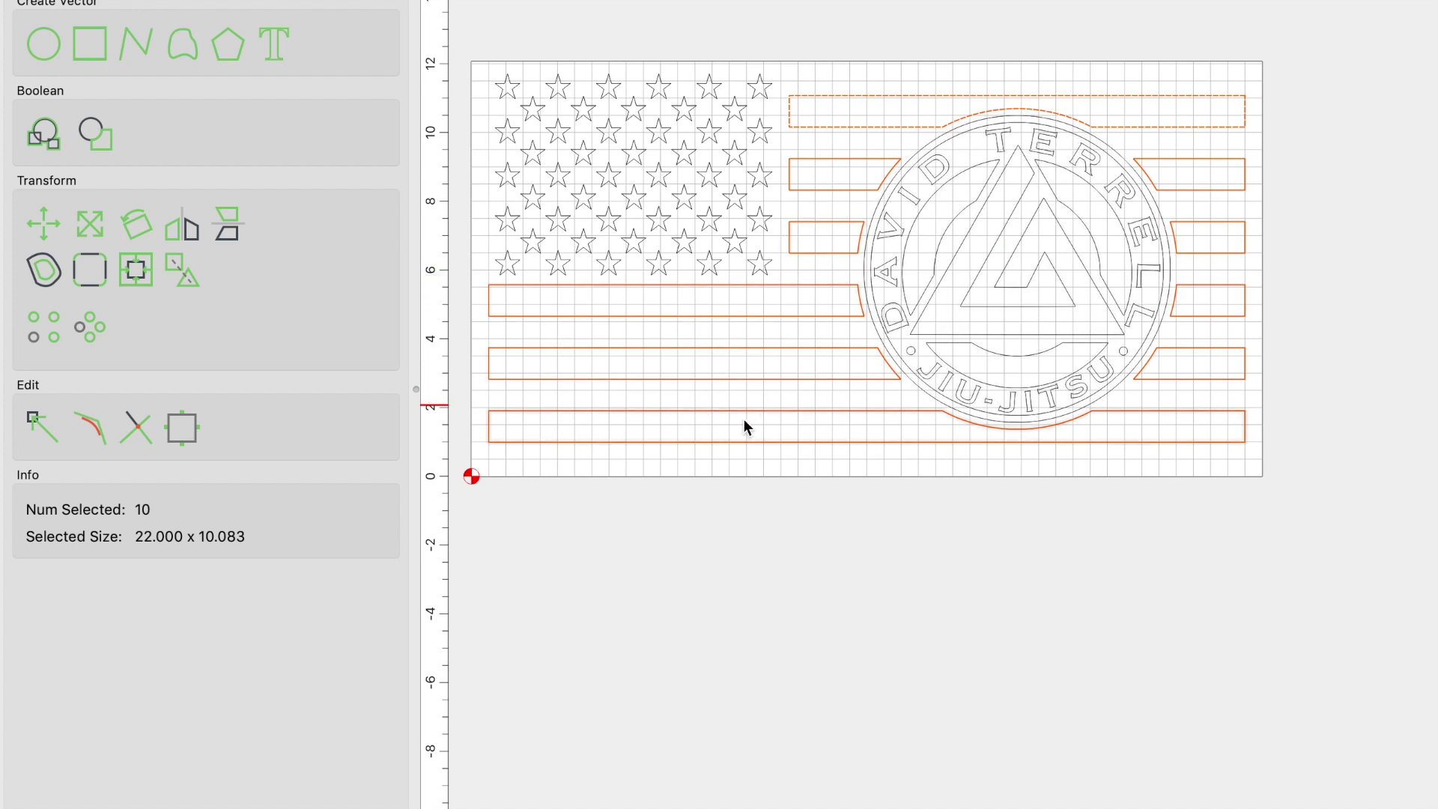
left_click(455, 134)
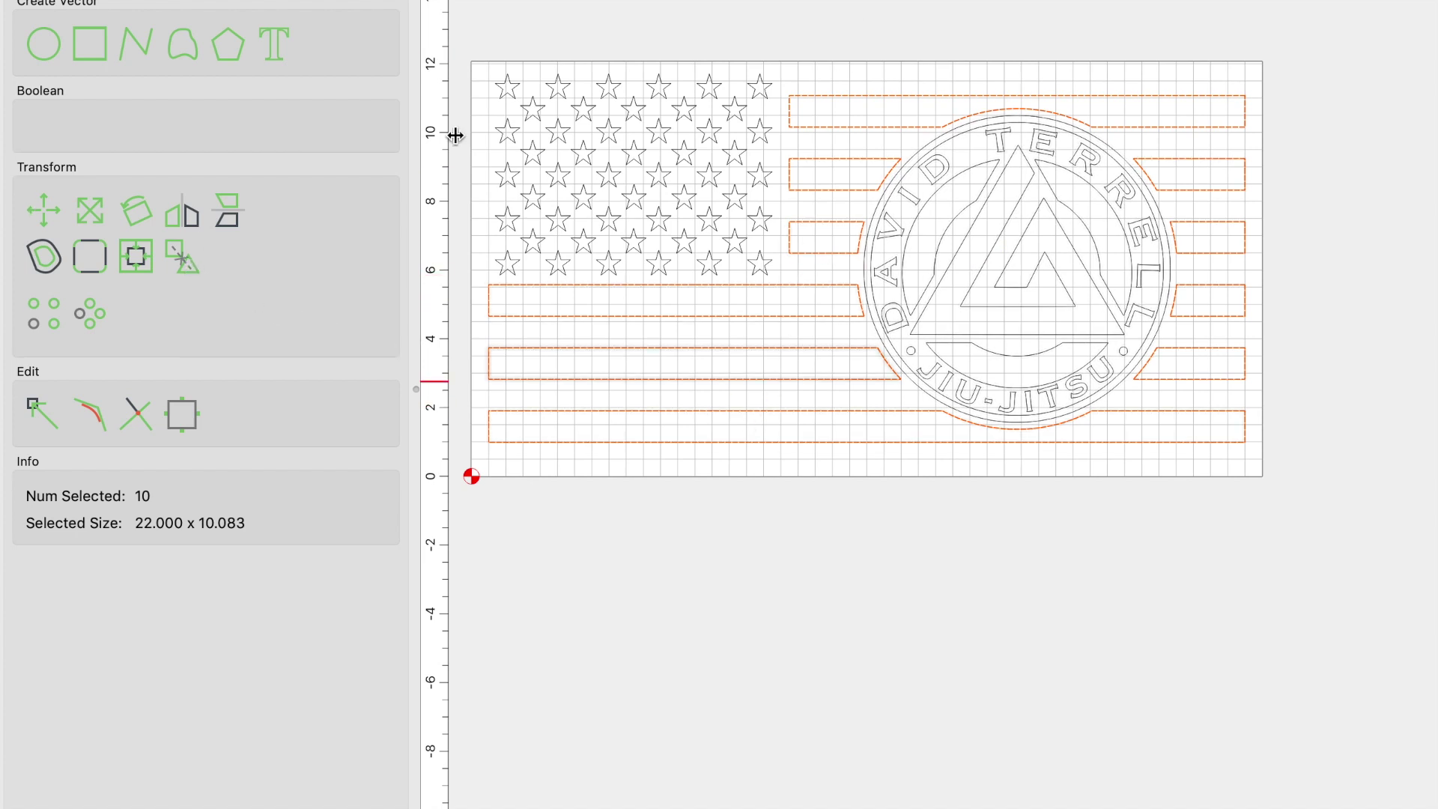
Create a VCarve toolpath in Group 3 from the current selection of flag stars
left_click(554, 91)
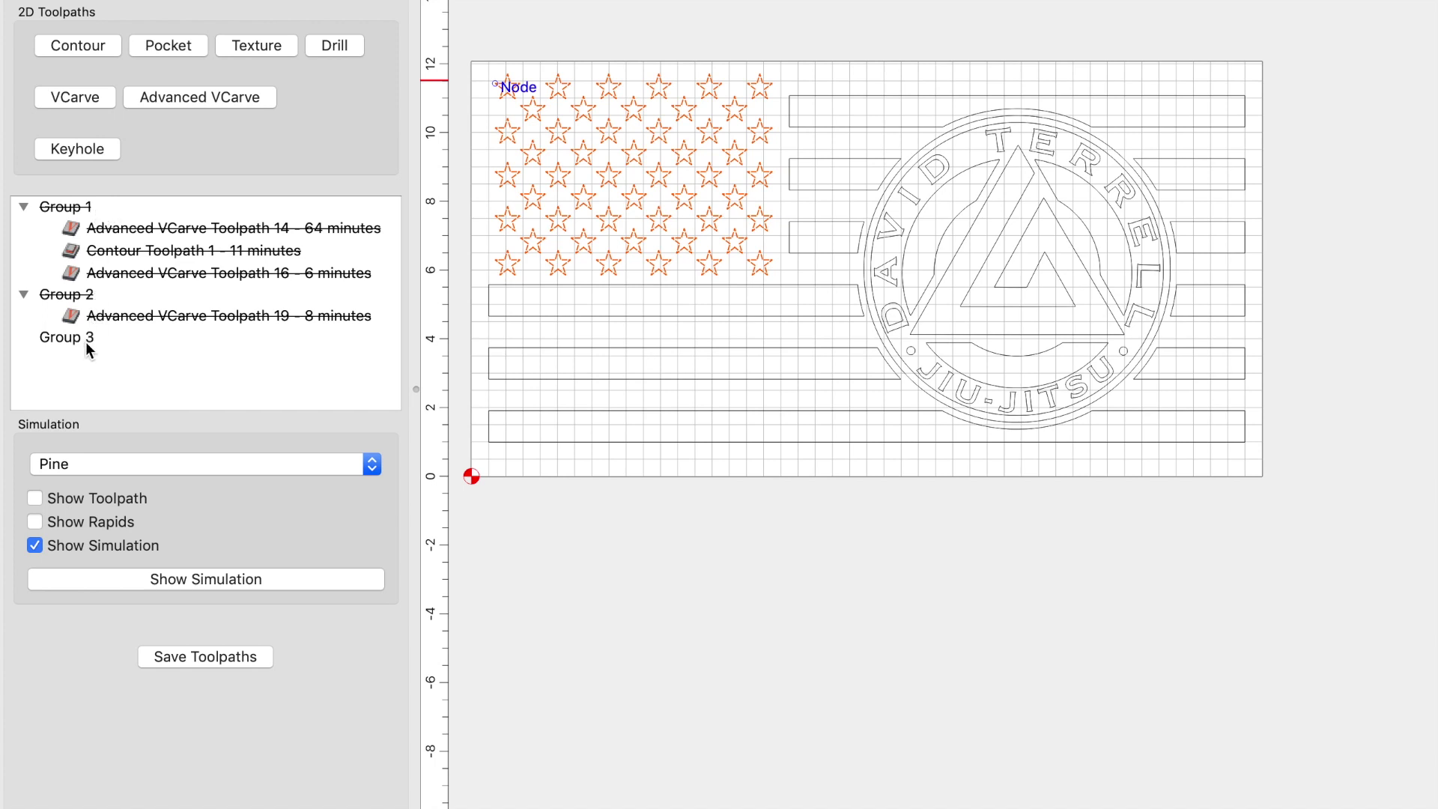
left_click(93, 98)
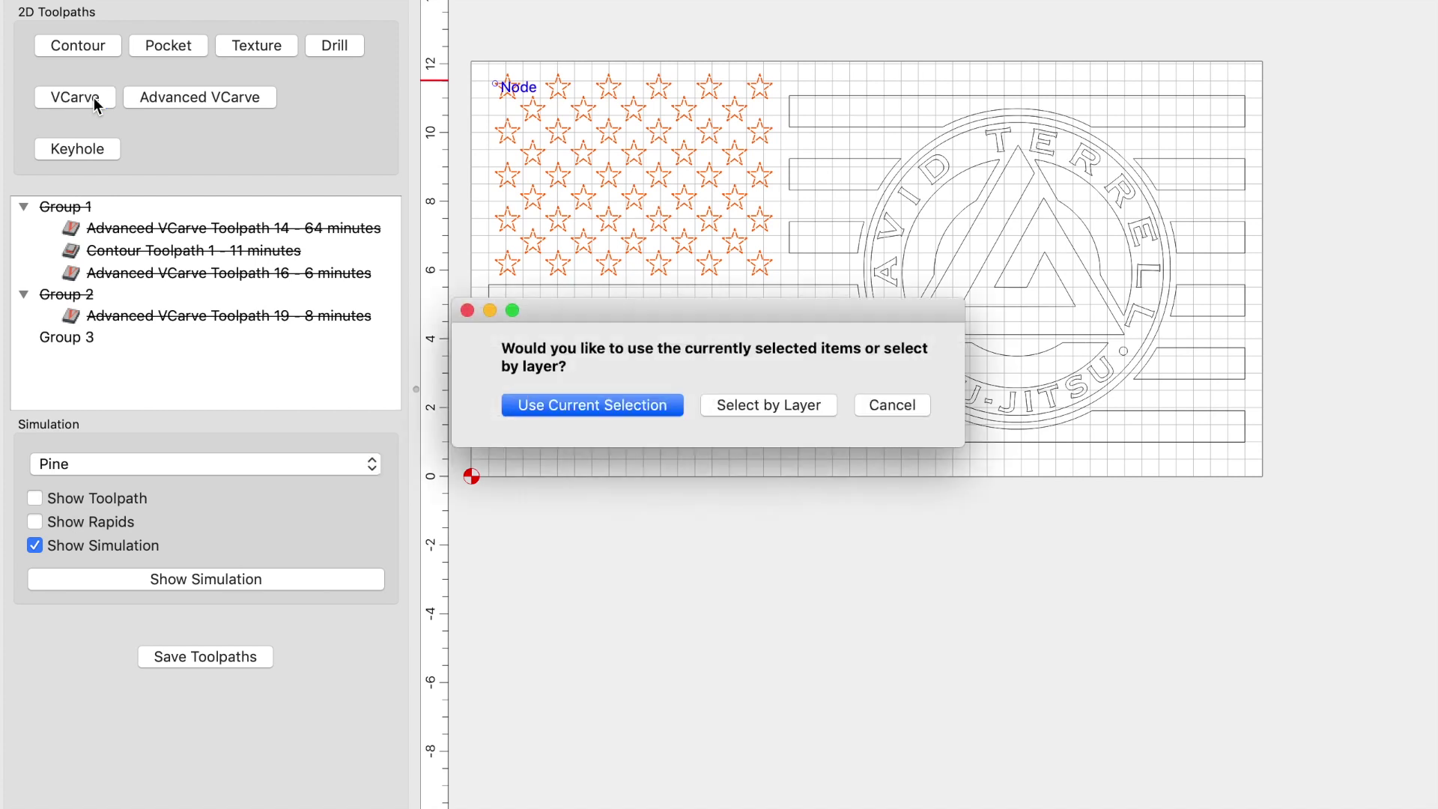
left_click(568, 404)
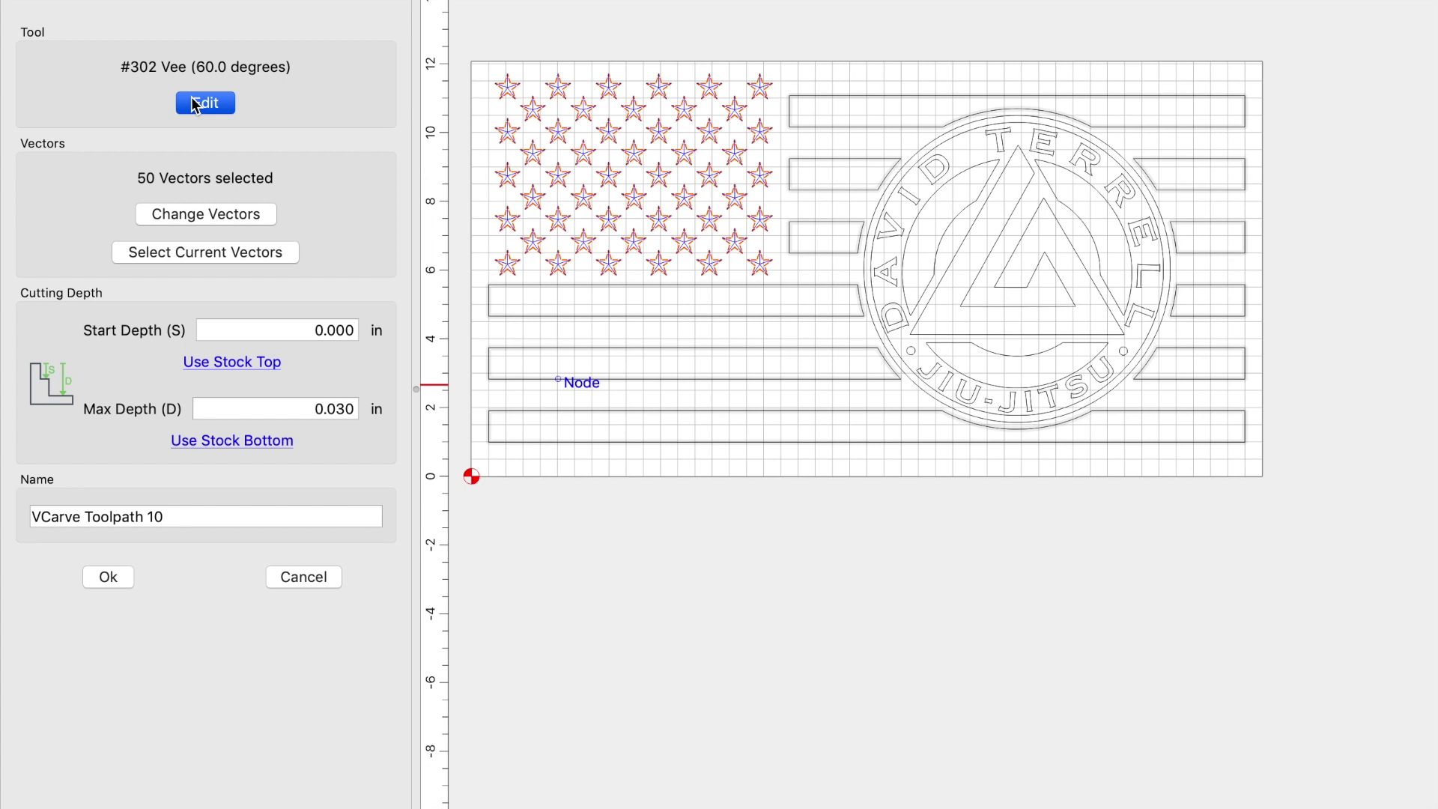
Set the #302 Vee tool's depth per pass to 0.15, plunge rate to 80 and feed rate to 90 for the stars
left_click(196, 105)
left_click(748, 329)
key("BackSpace")
key("BackSpace")
type("5")
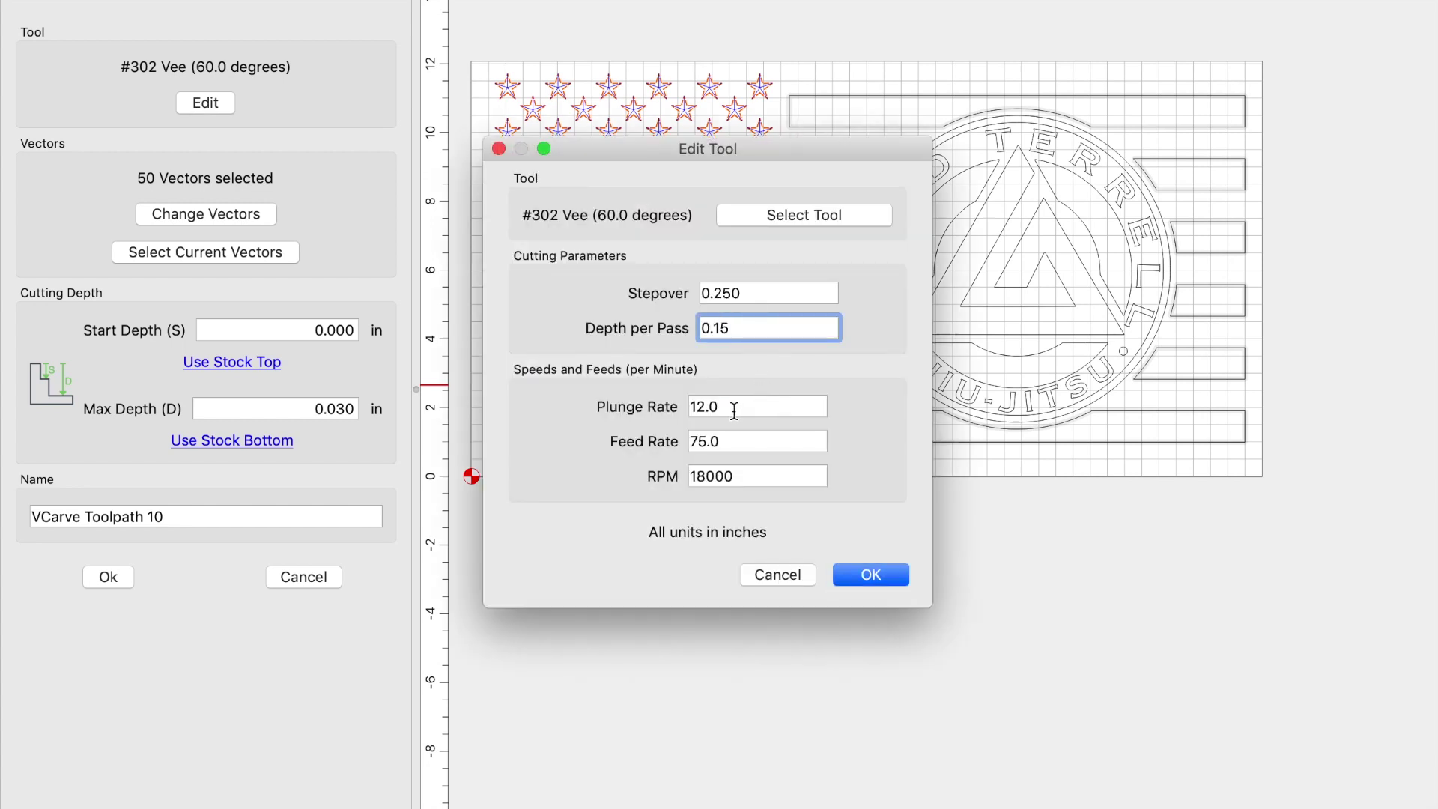
key("Tab")
type("80")
key("Tab")
type("90")
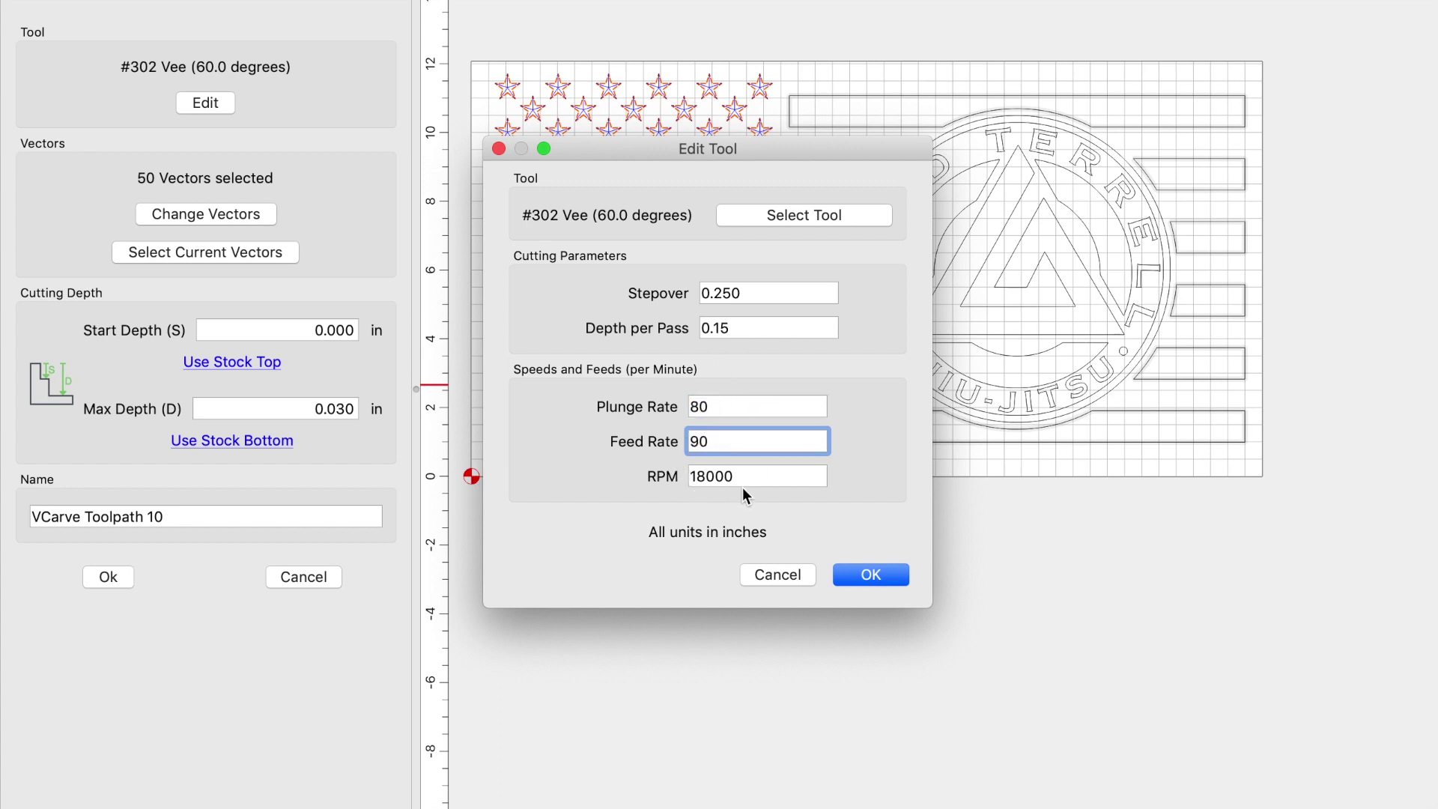
left_click(842, 575)
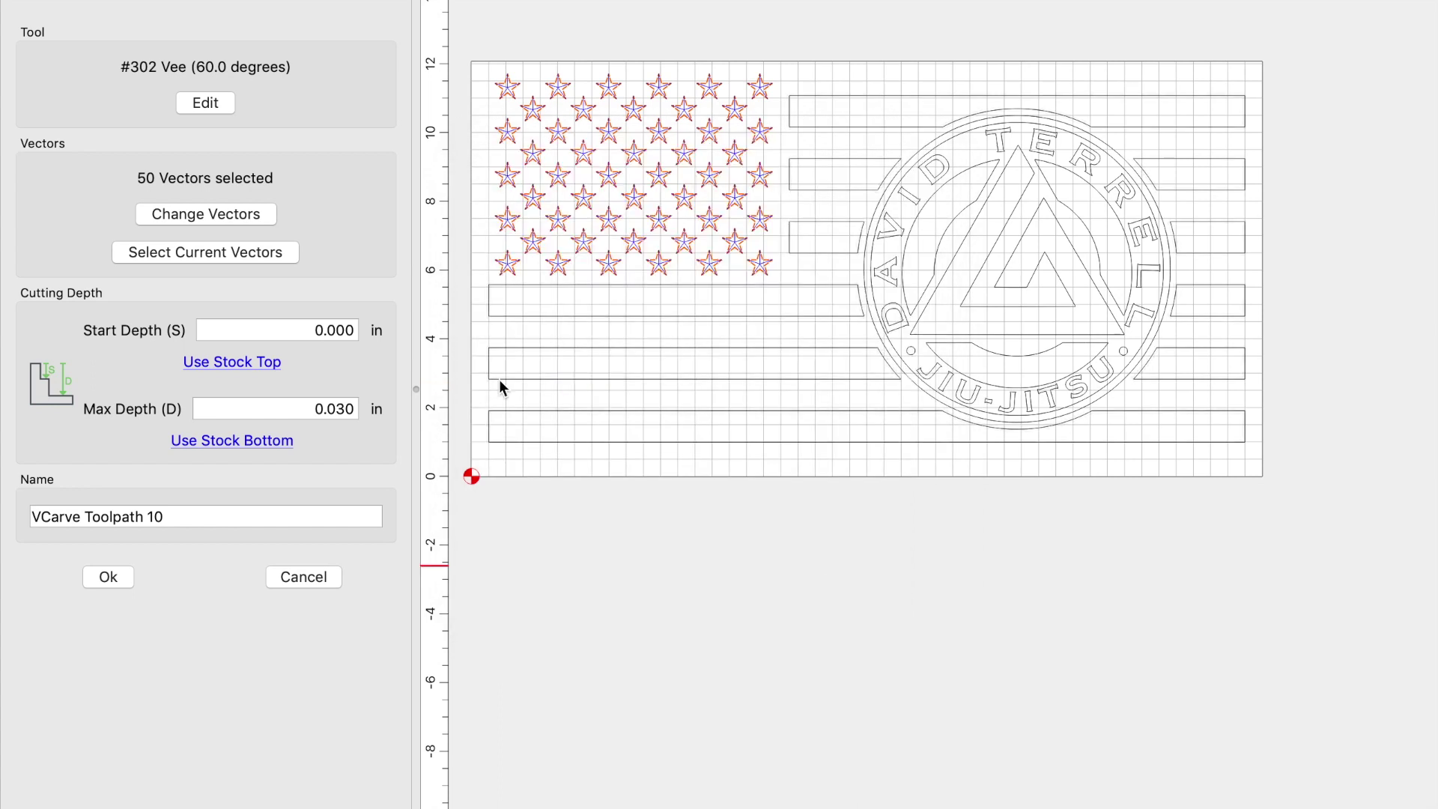
Set the stars toolpath's max depth to the stock bottom and name it "stars"
left_click(196, 443)
left_click_drag(175, 512, 10, 517)
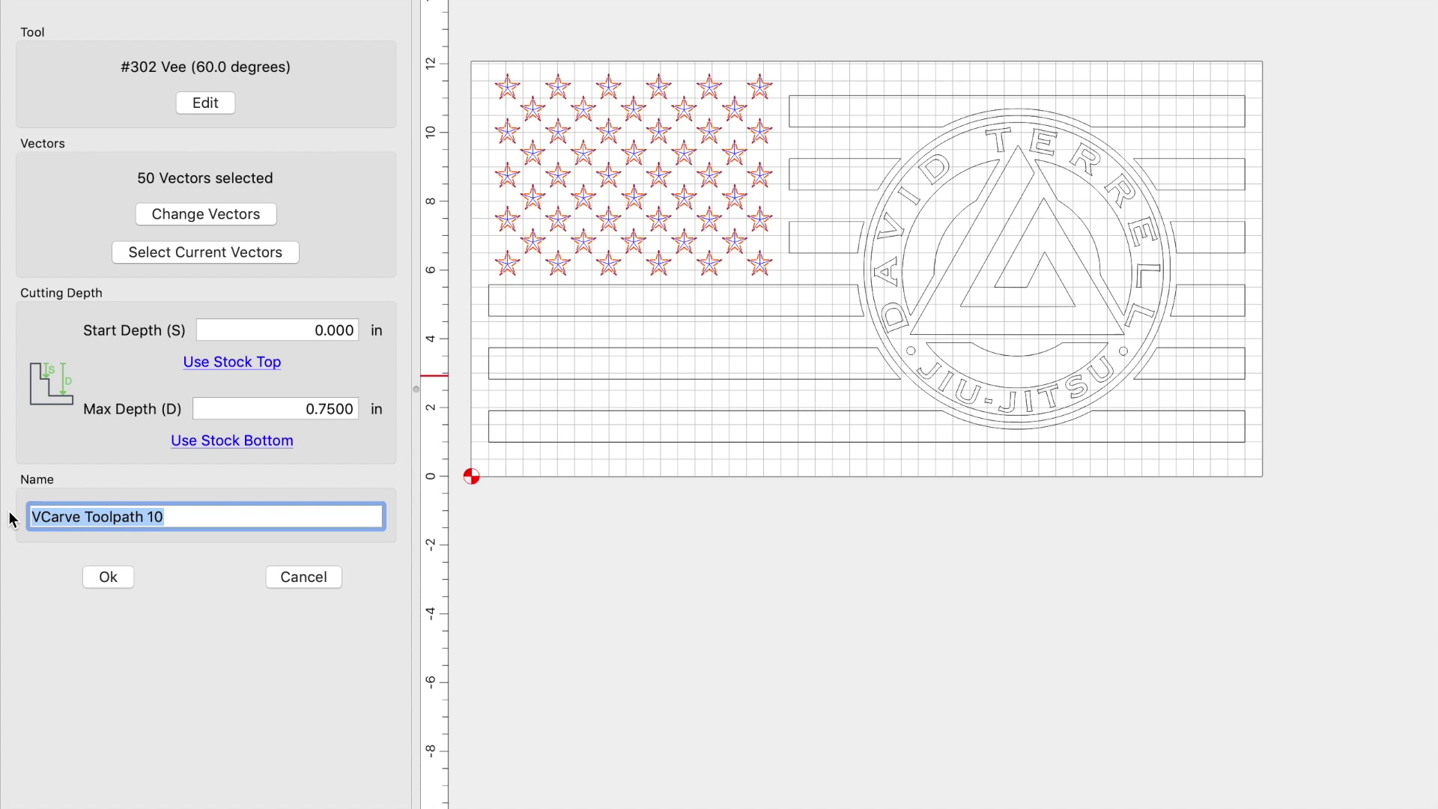
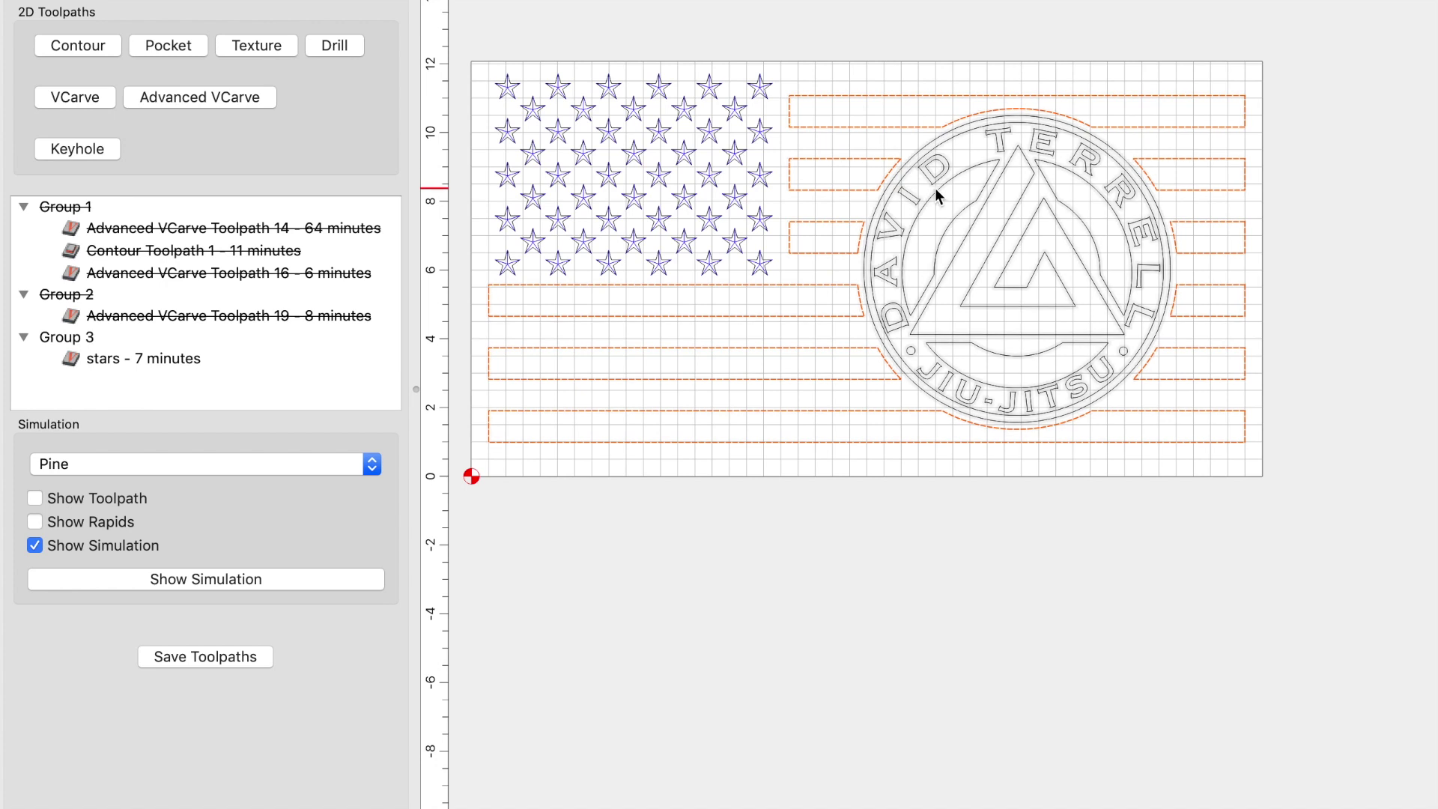
Add the circular logo to the selected stripes and create an Advanced VCarve toolpath from the current selection
left_click(940, 187)
left_click(180, 99)
left_click(598, 405)
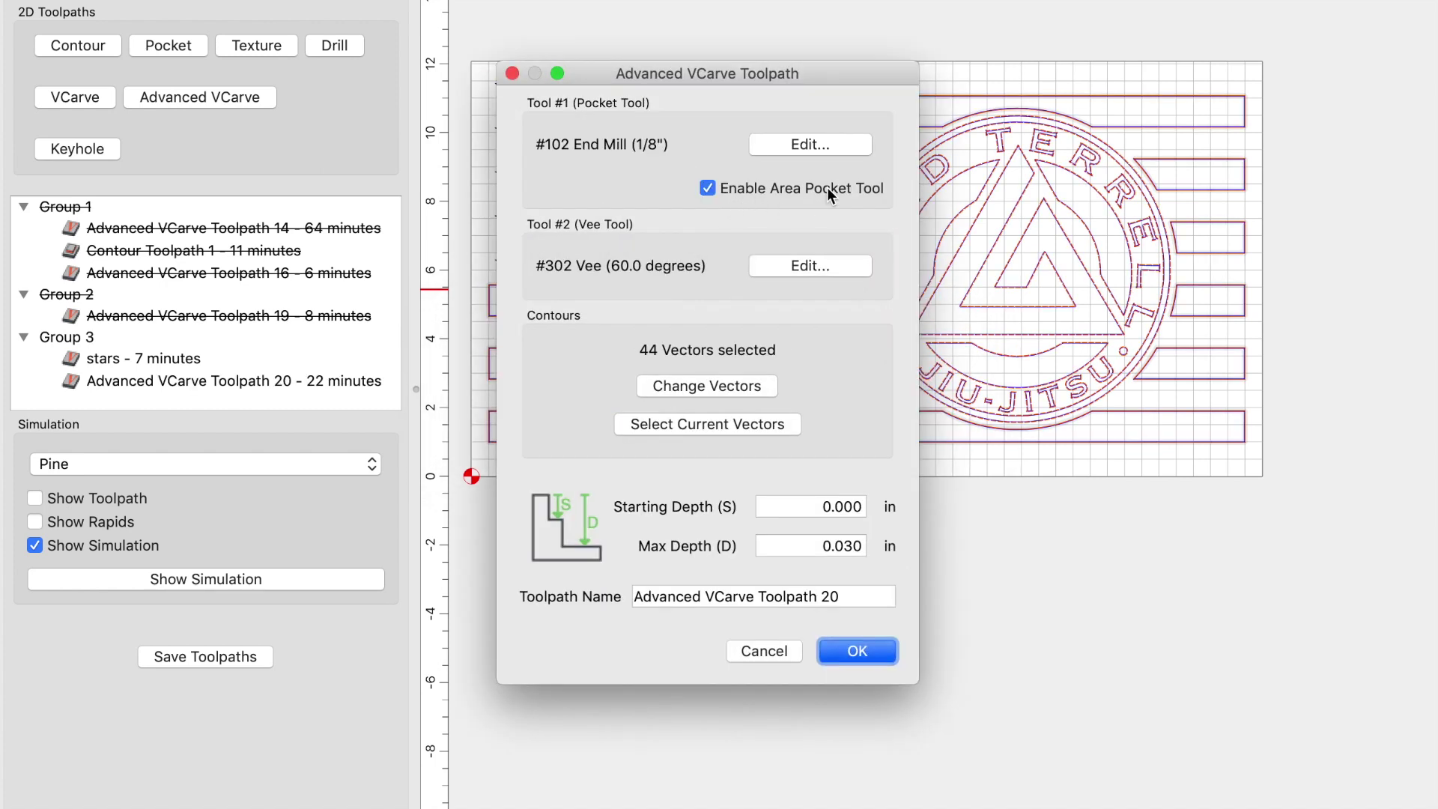
Choose the #201 End Mill (1/4") from the Vbits-Shapeoko-Softwood library as the pocket tool
left_click(797, 144)
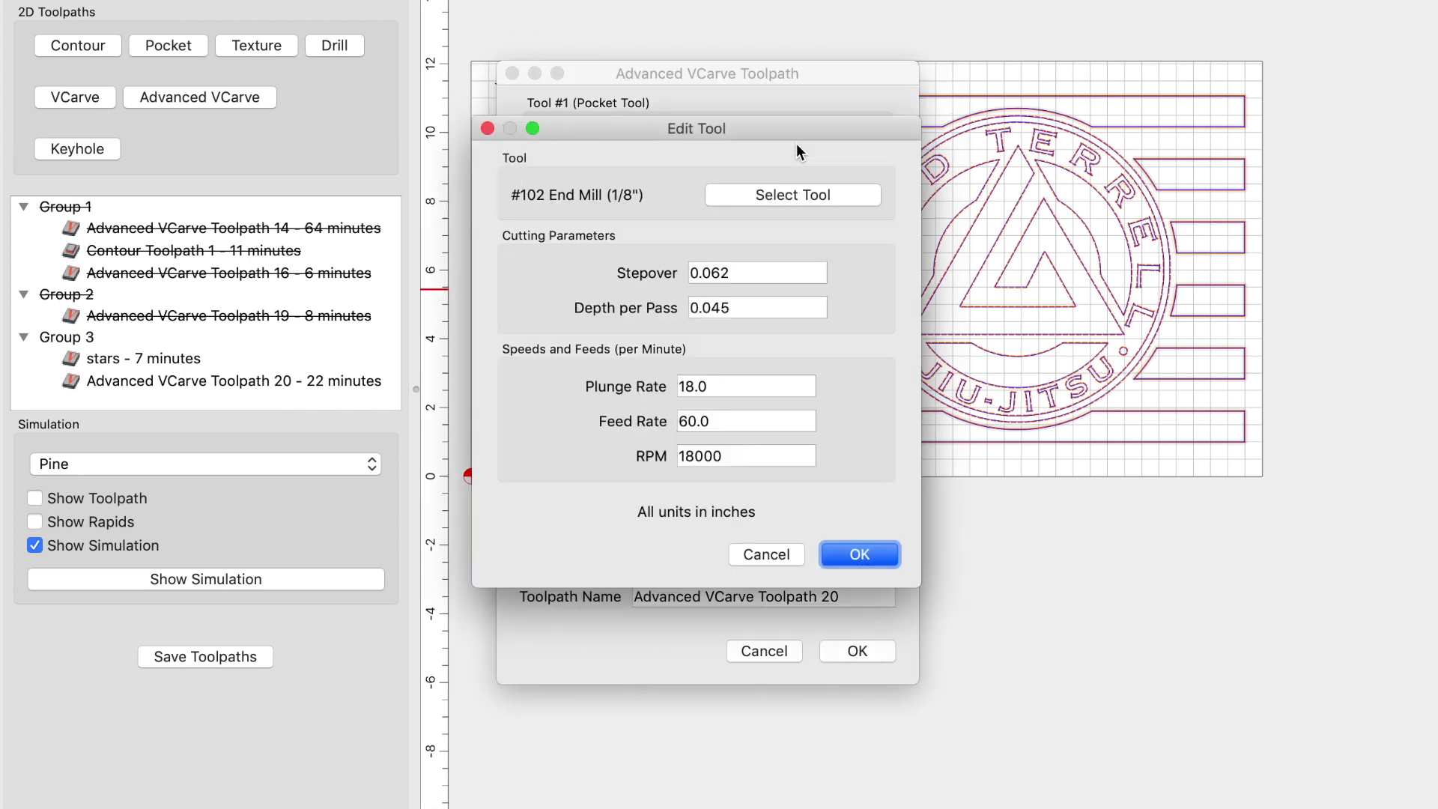
left_click(734, 196)
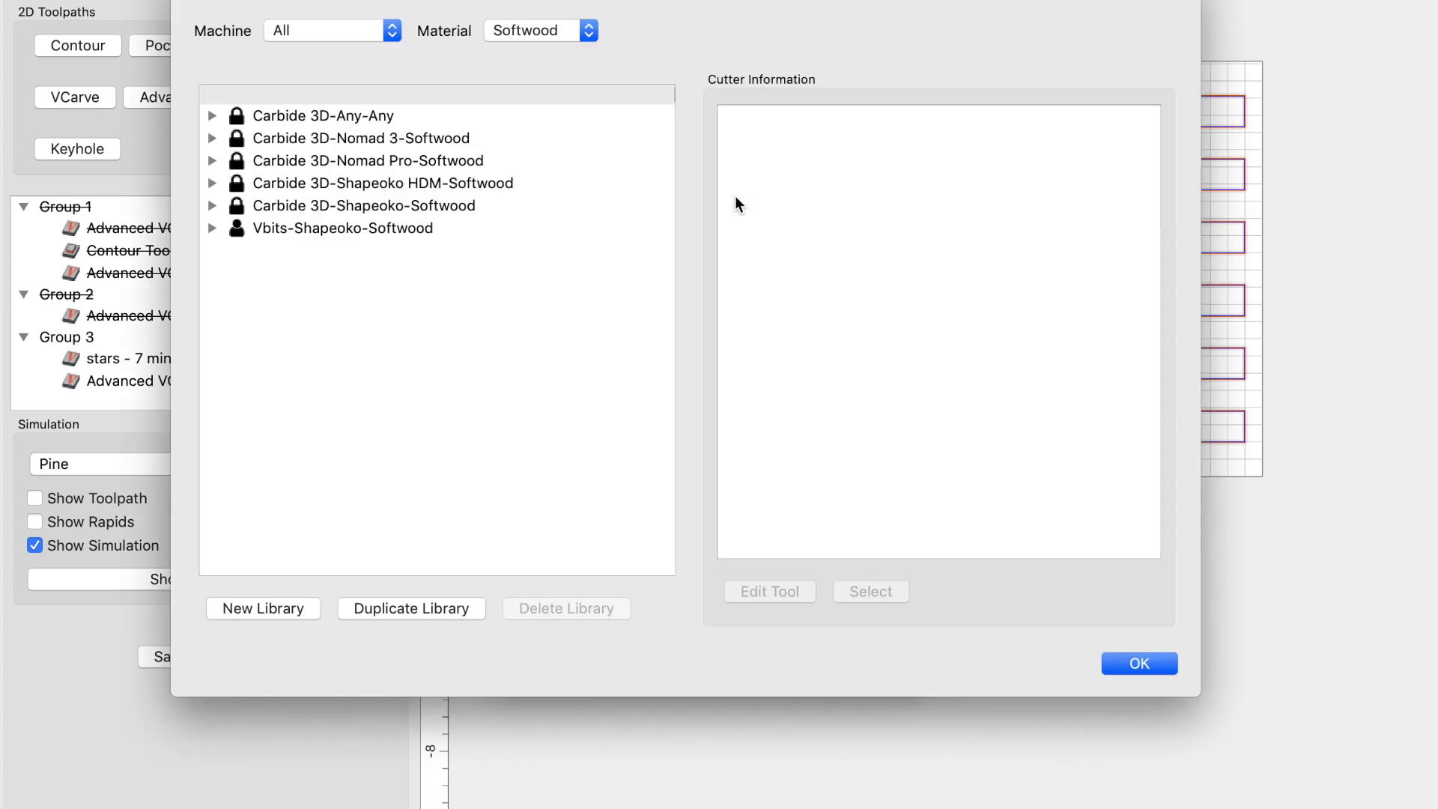
left_click(212, 227)
left_click(234, 249)
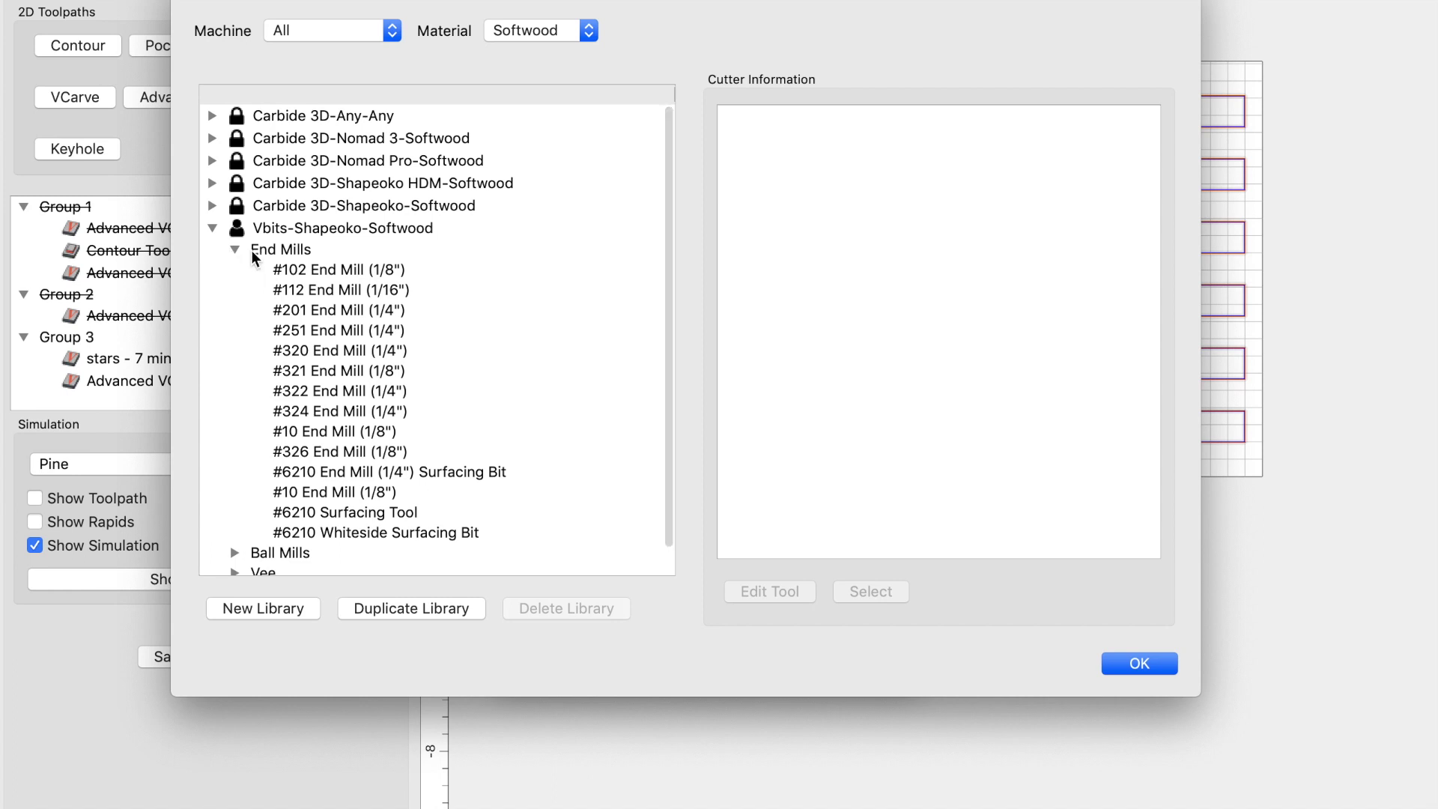
double_click(306, 311)
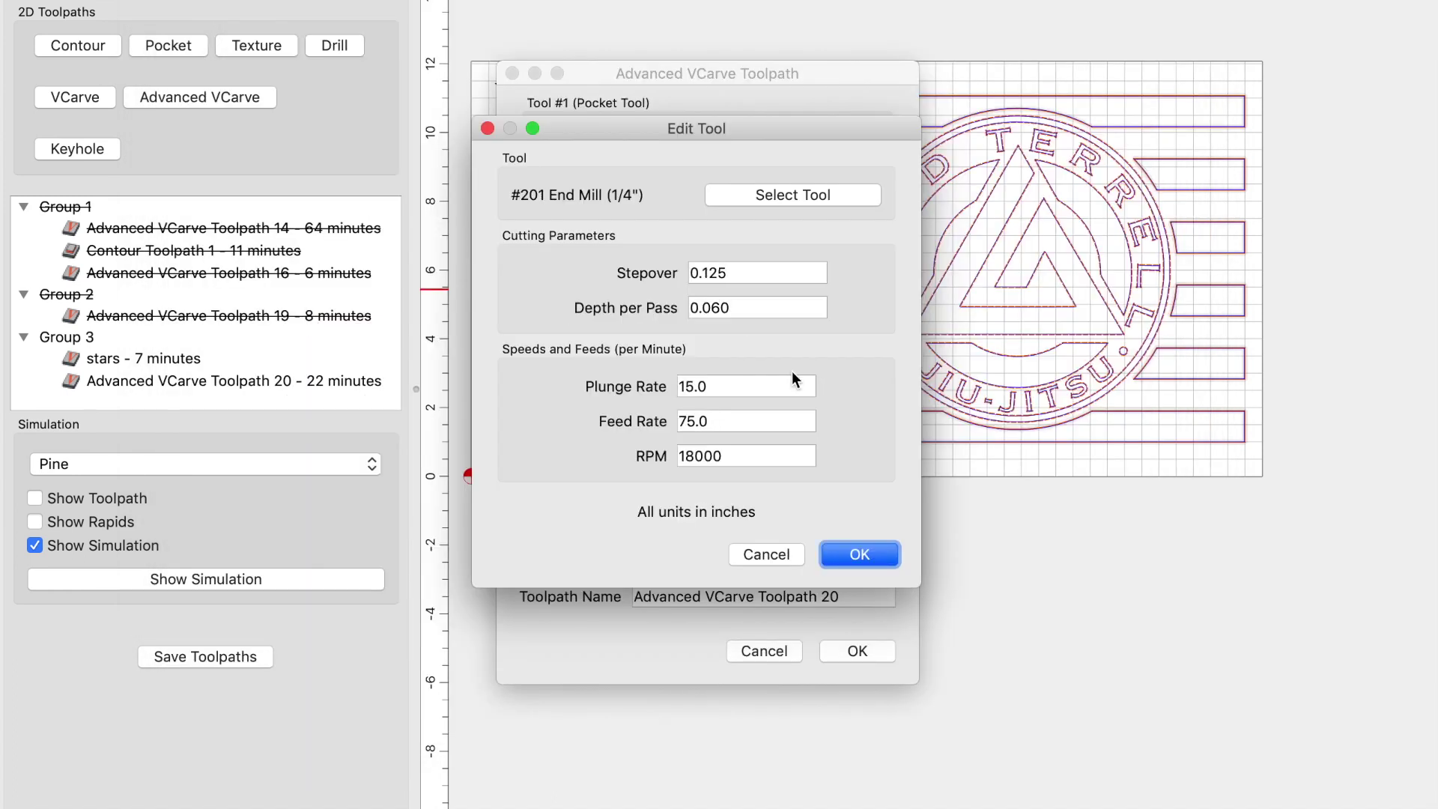
Set the #201 end mill's plunge rate to 80 and feed rate to 90
left_click(723, 386)
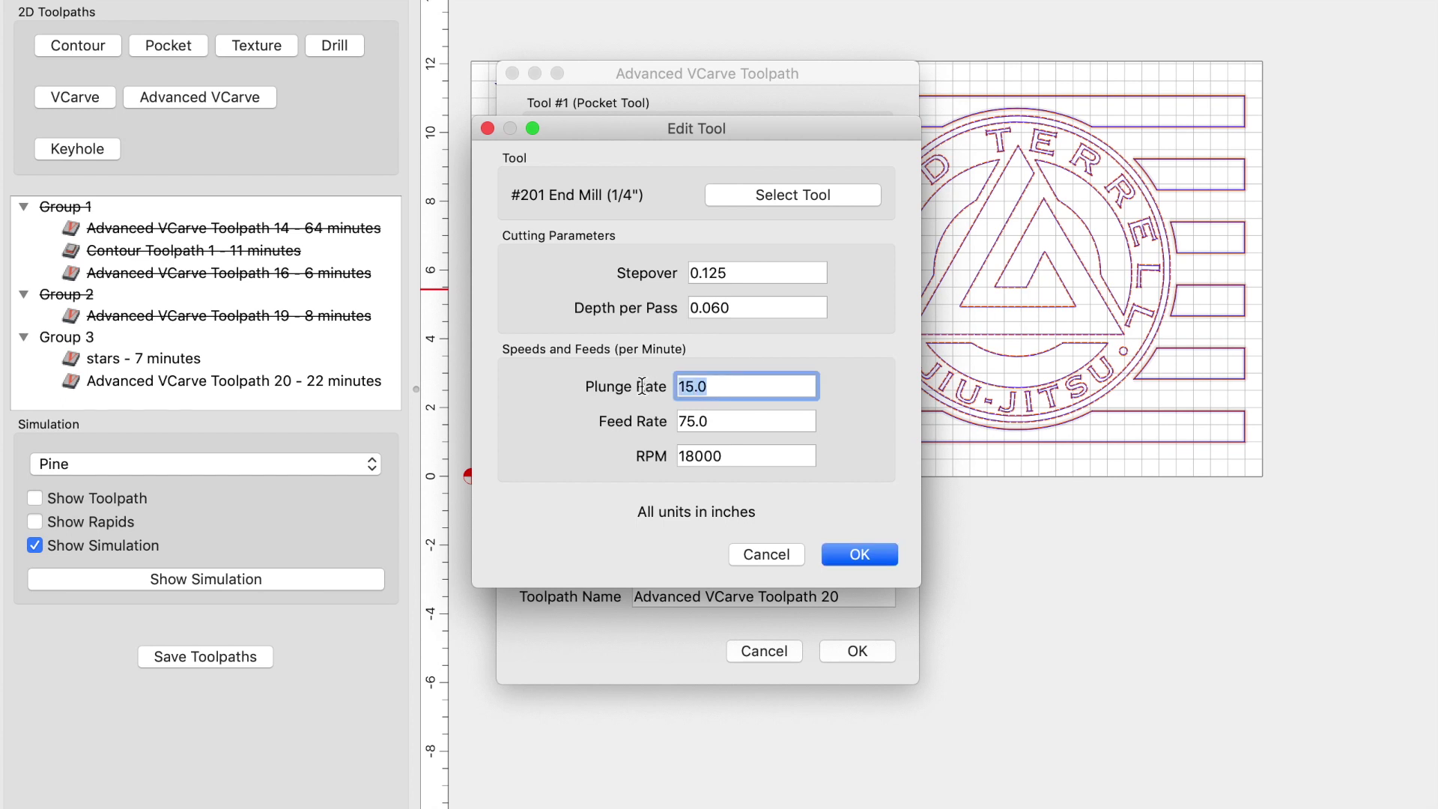
type("80")
key("Tab")
type("90")
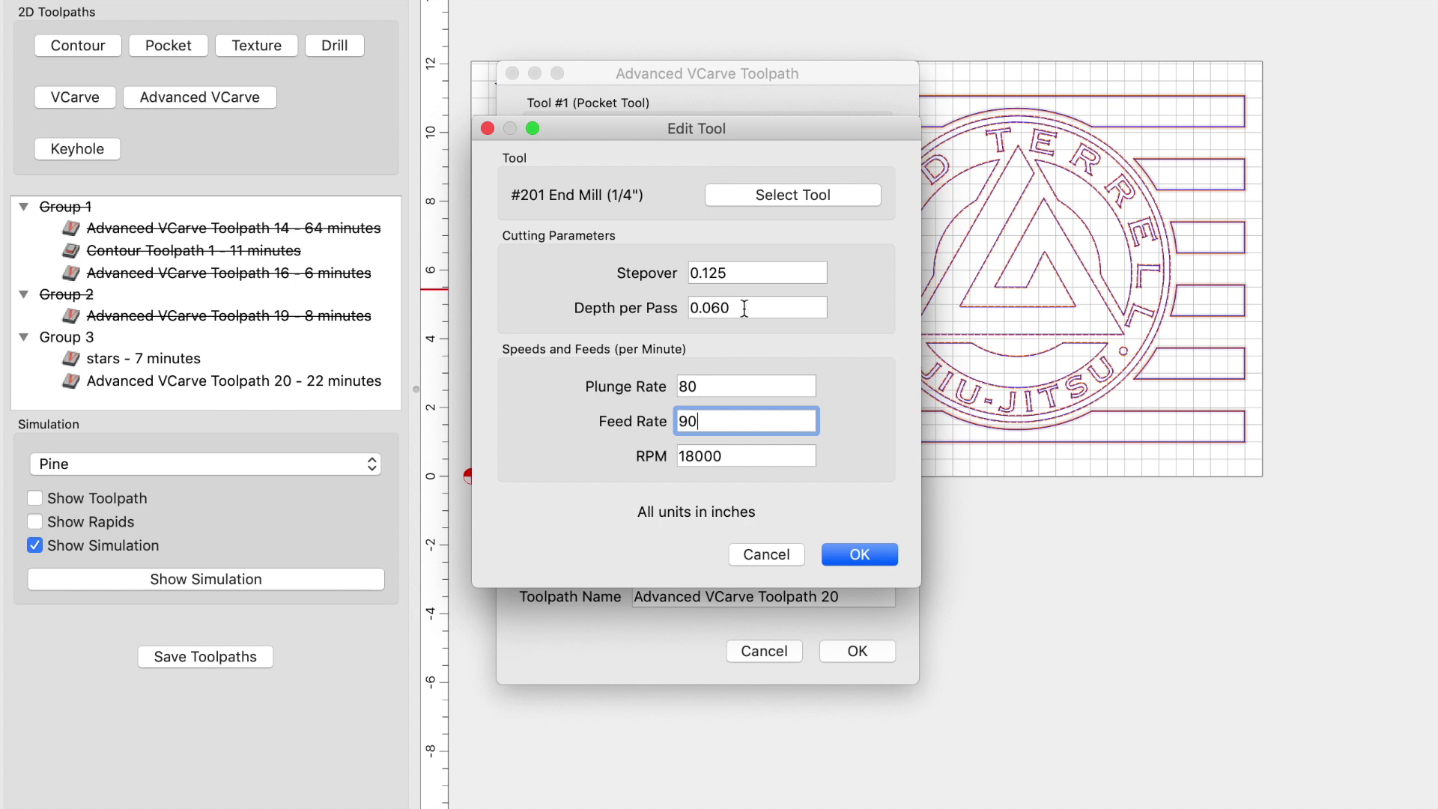
left_click(859, 555)
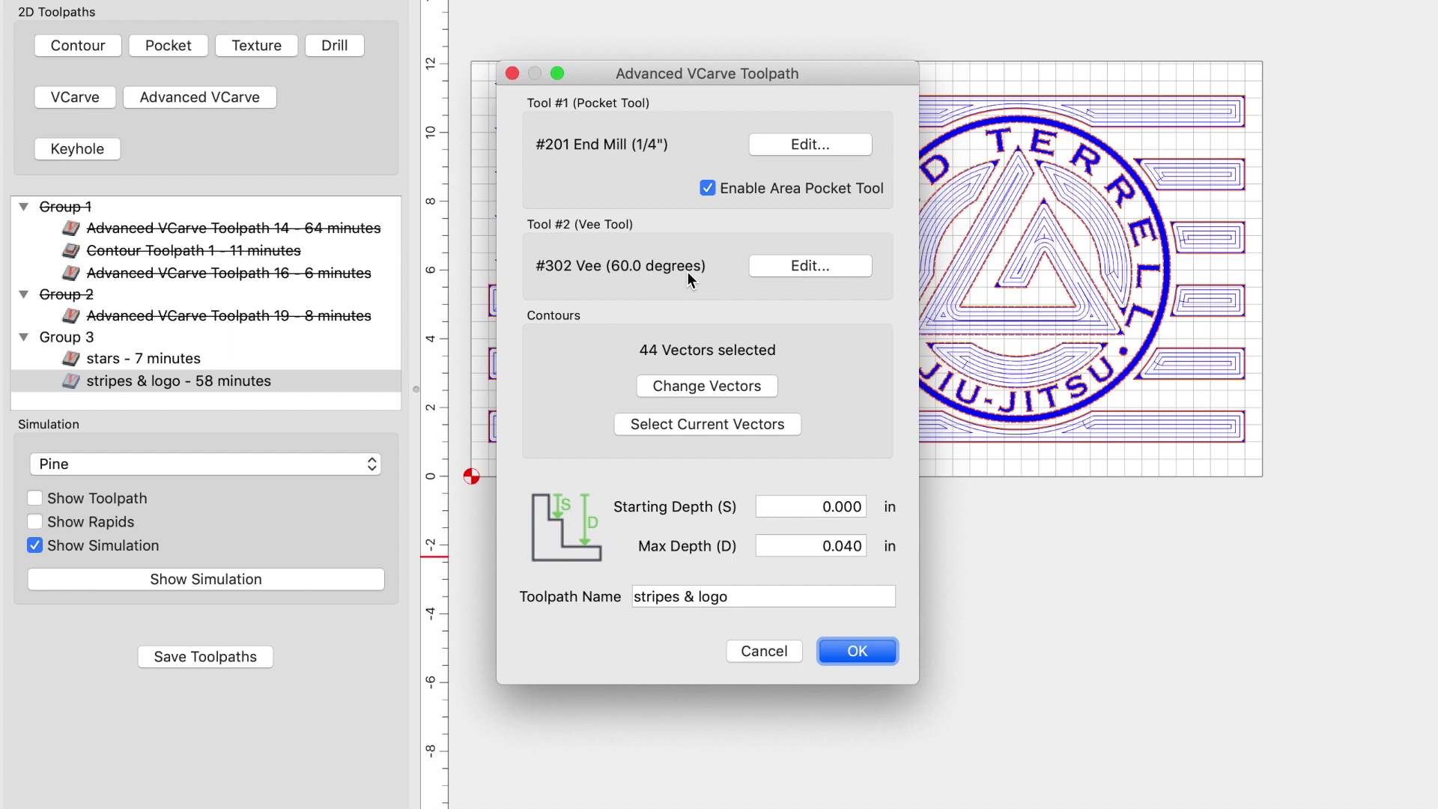
Set the #302 Vee tool's plunge rate to 80 and feed rate to 90, and apply the stripes & logo toolpath settings
left_click(802, 265)
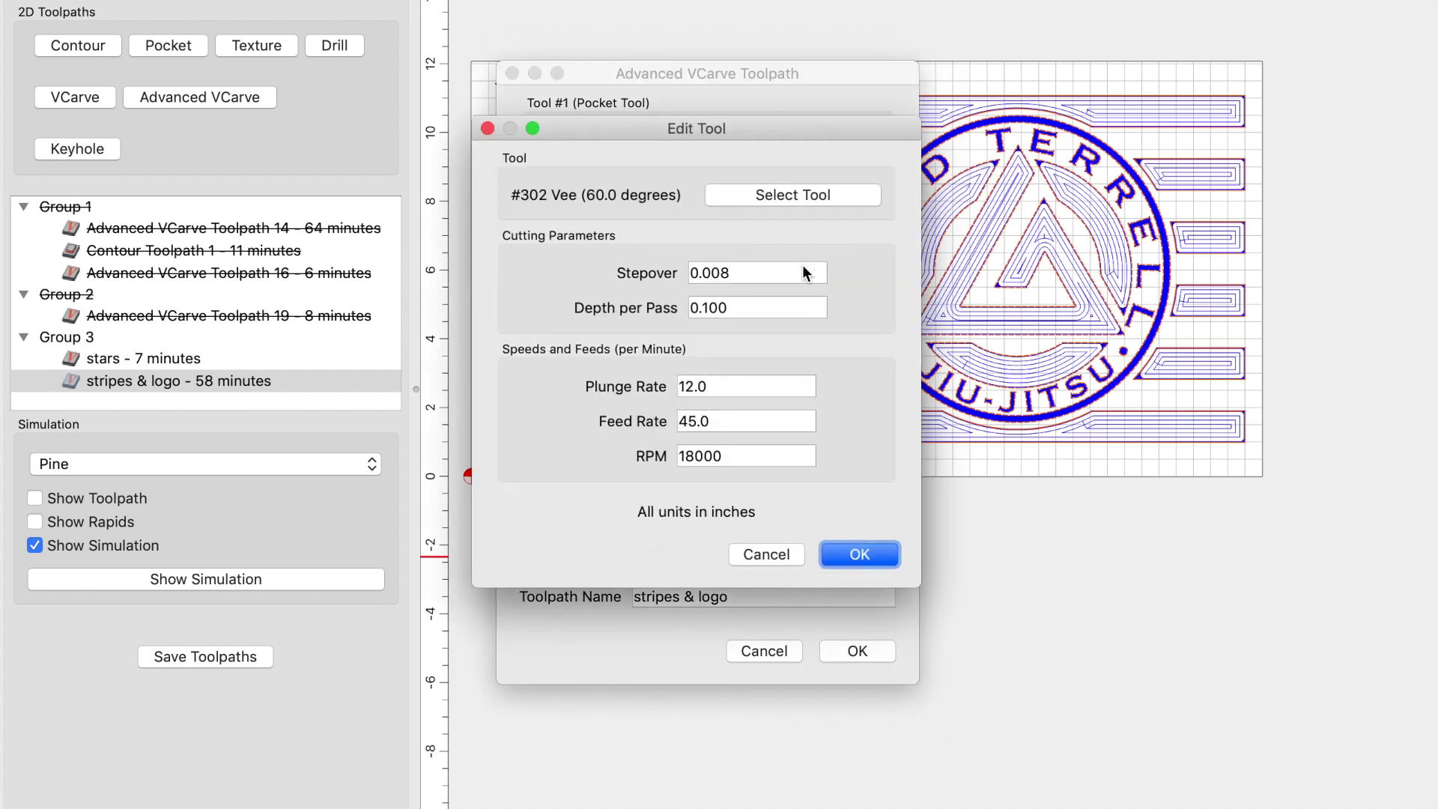
left_click(716, 387)
type("8")
key("Tab")
key("shift+Tab")
type("80")
key("Tab")
type("90")
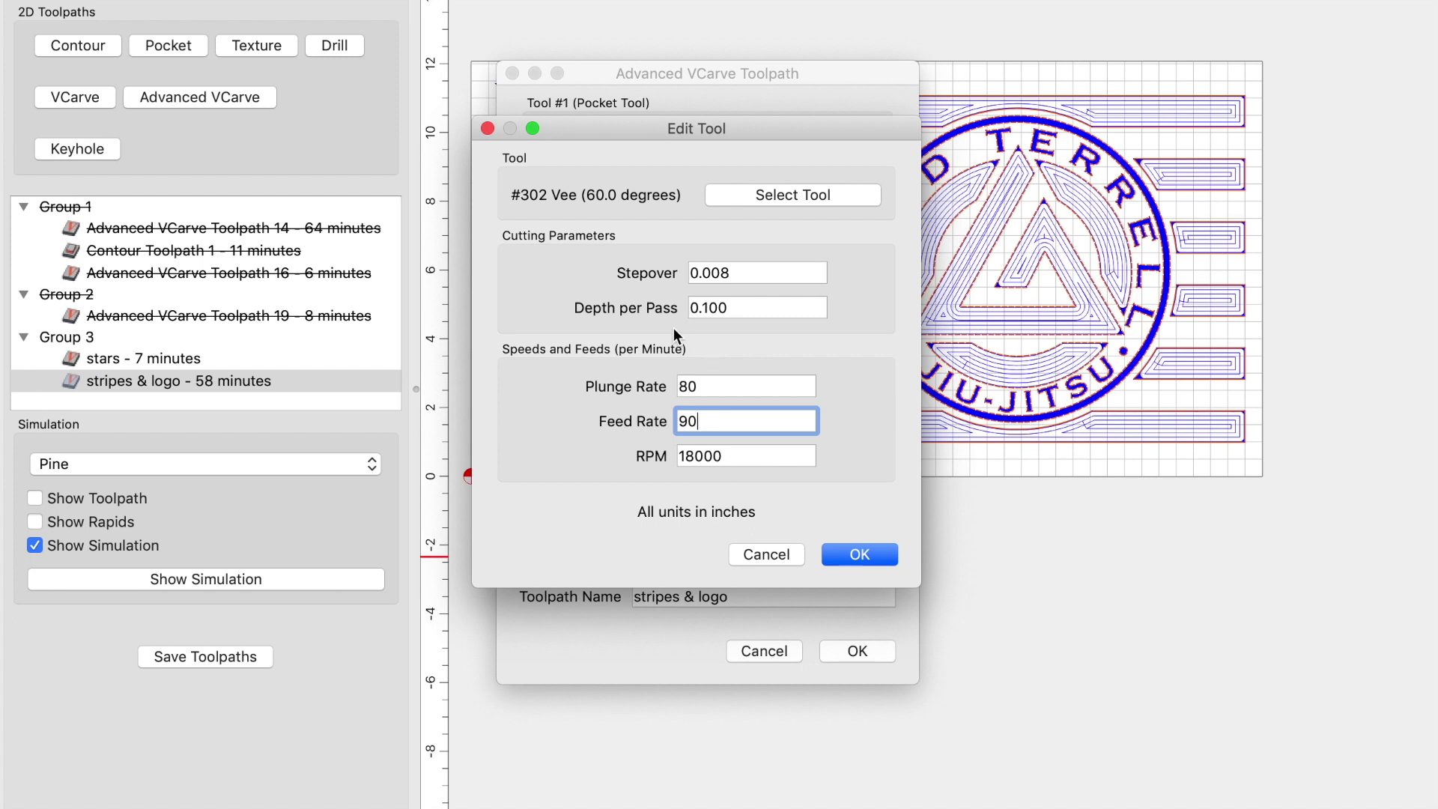
left_click(843, 560)
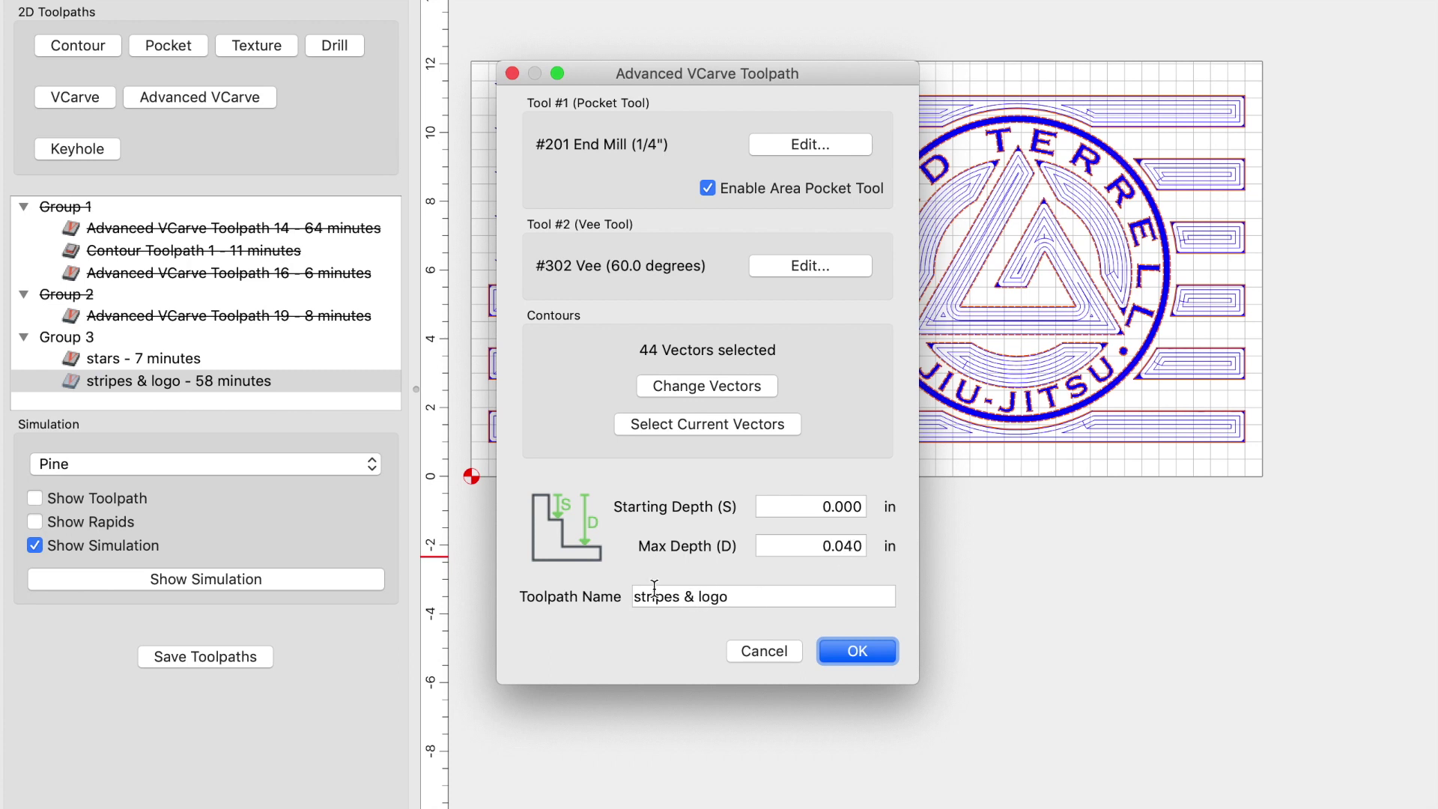
left_click(824, 651)
Simulate the Group 3 toolpaths in pine and examine the carved flag from above
left_click(195, 580)
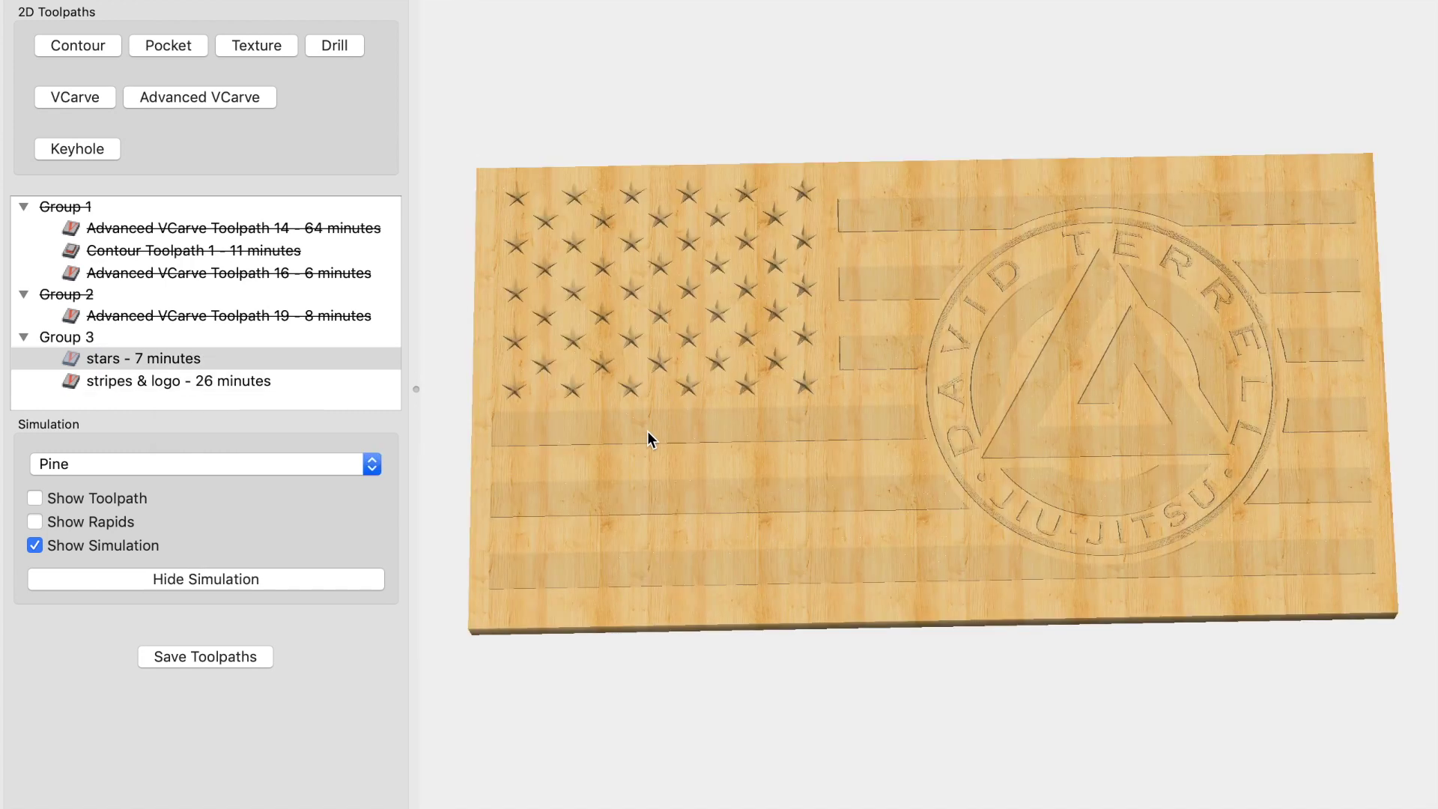
left_click_drag(647, 437, 667, 514)
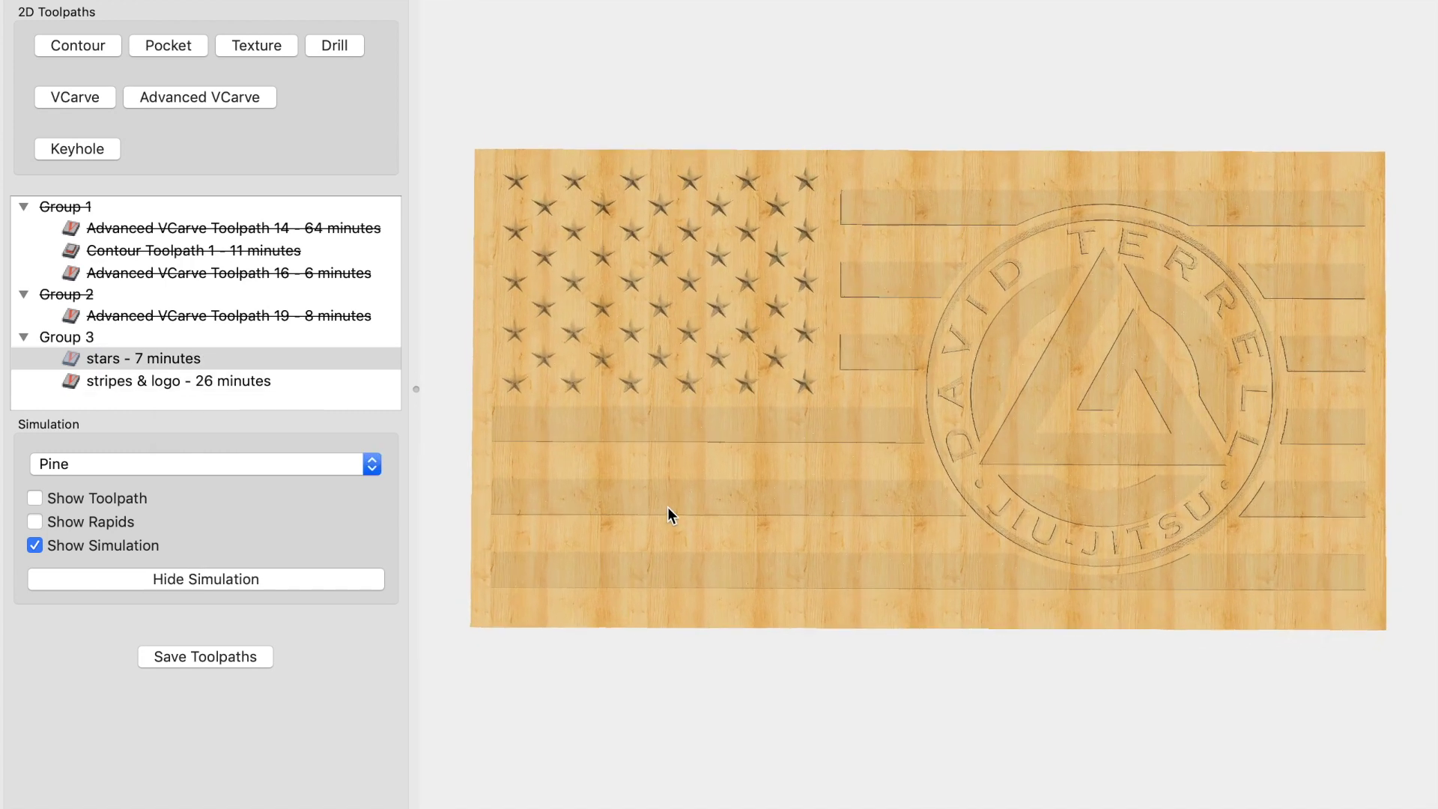
left_click_drag(744, 457, 743, 460)
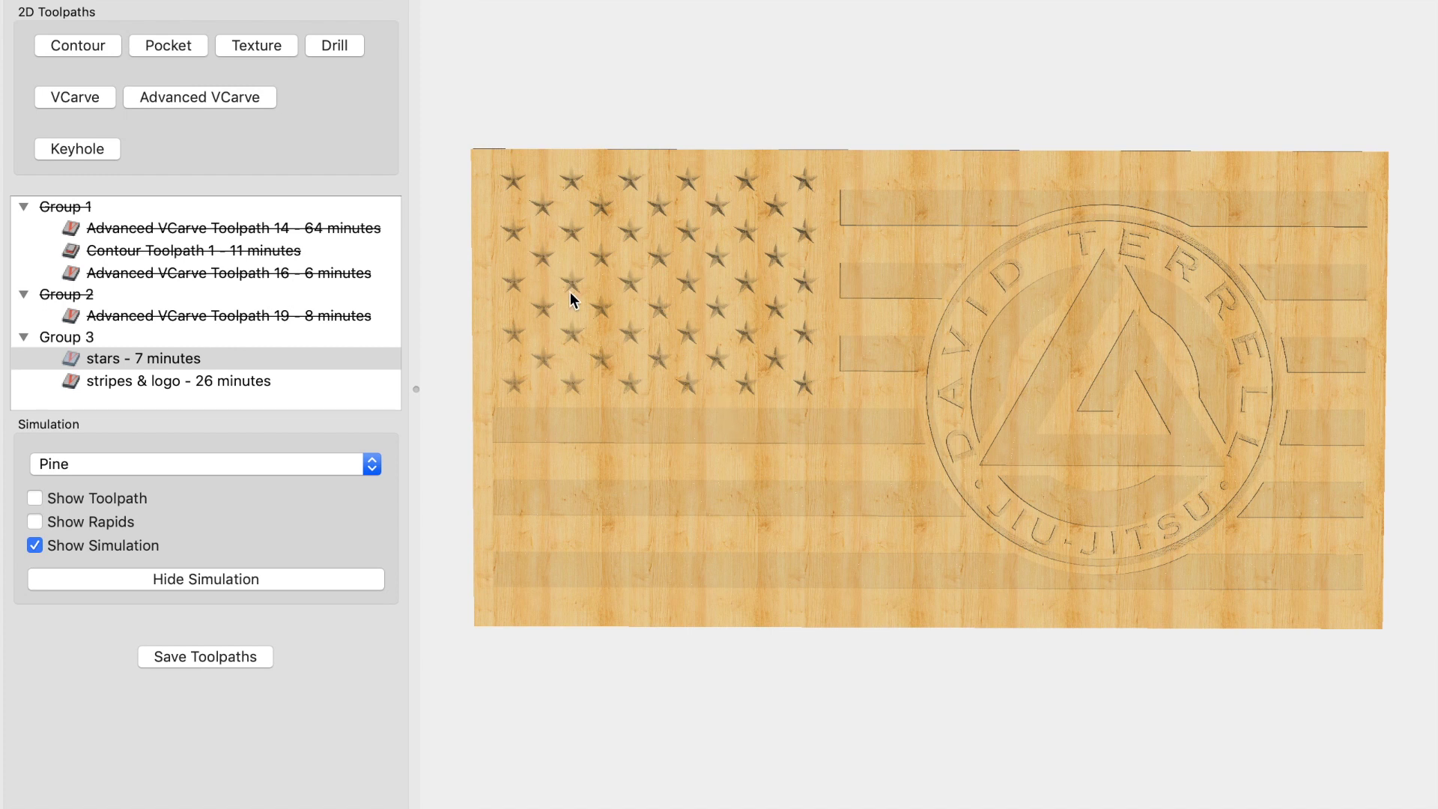
Disable the stripes & logo toolpath
left_click(204, 383)
right_click(204, 385)
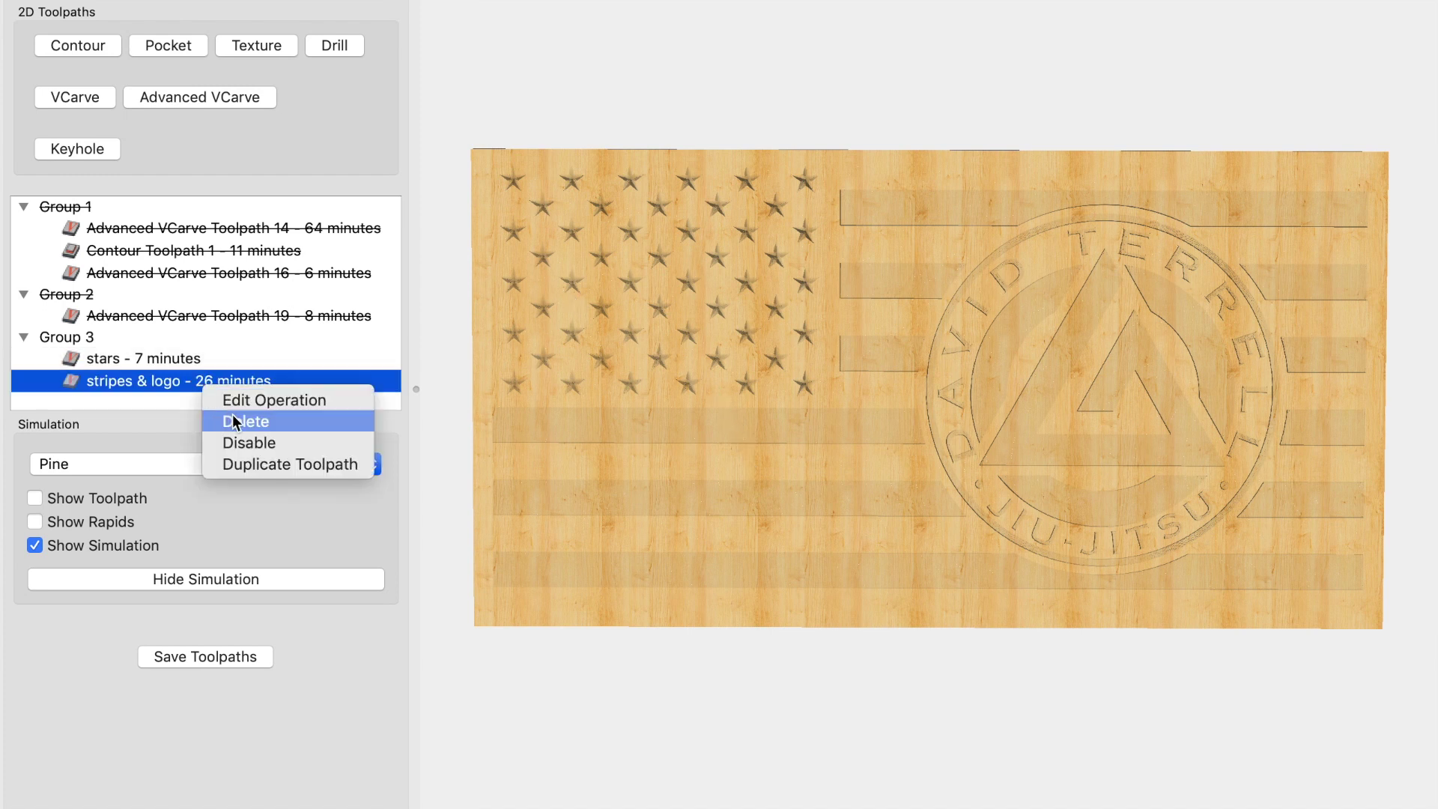
left_click(250, 444)
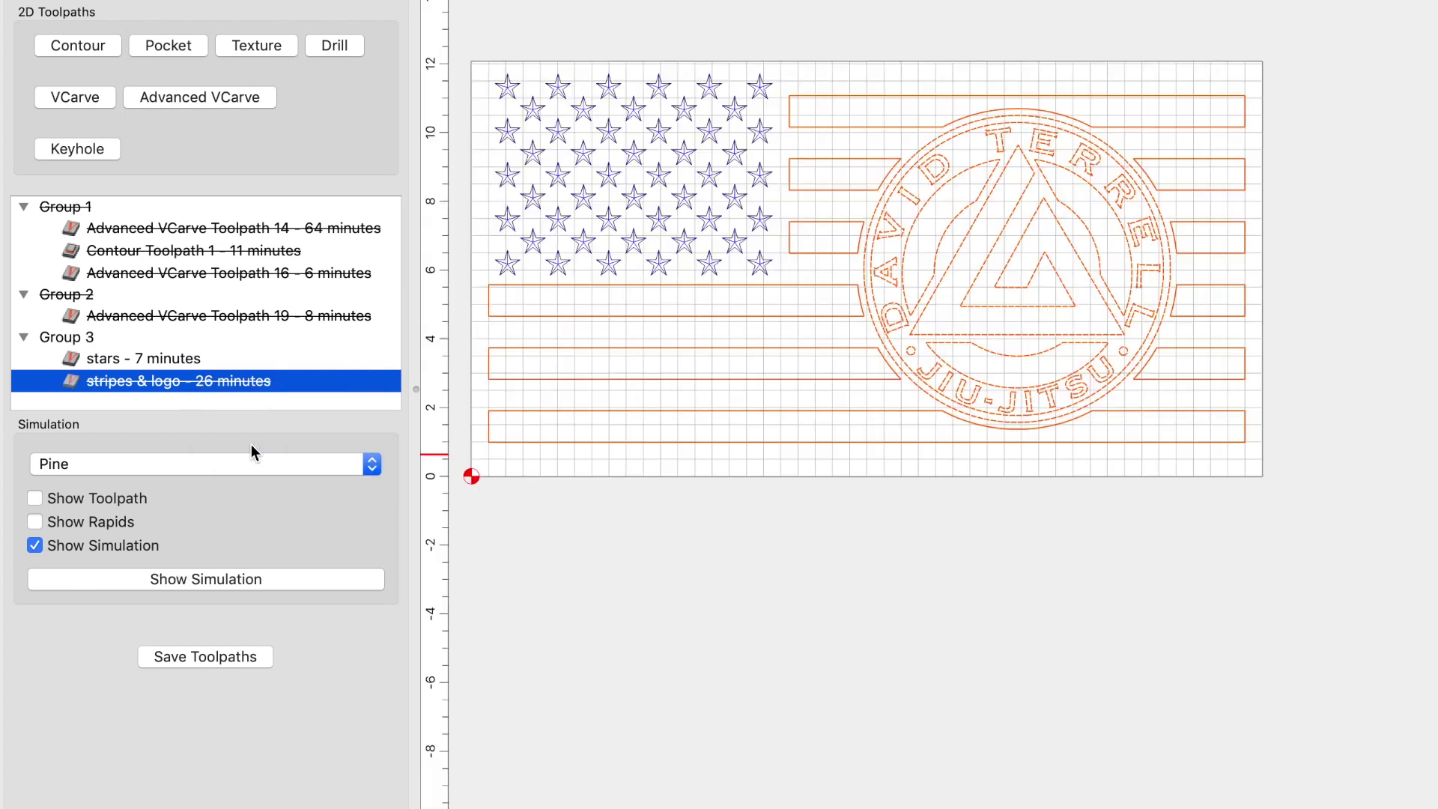